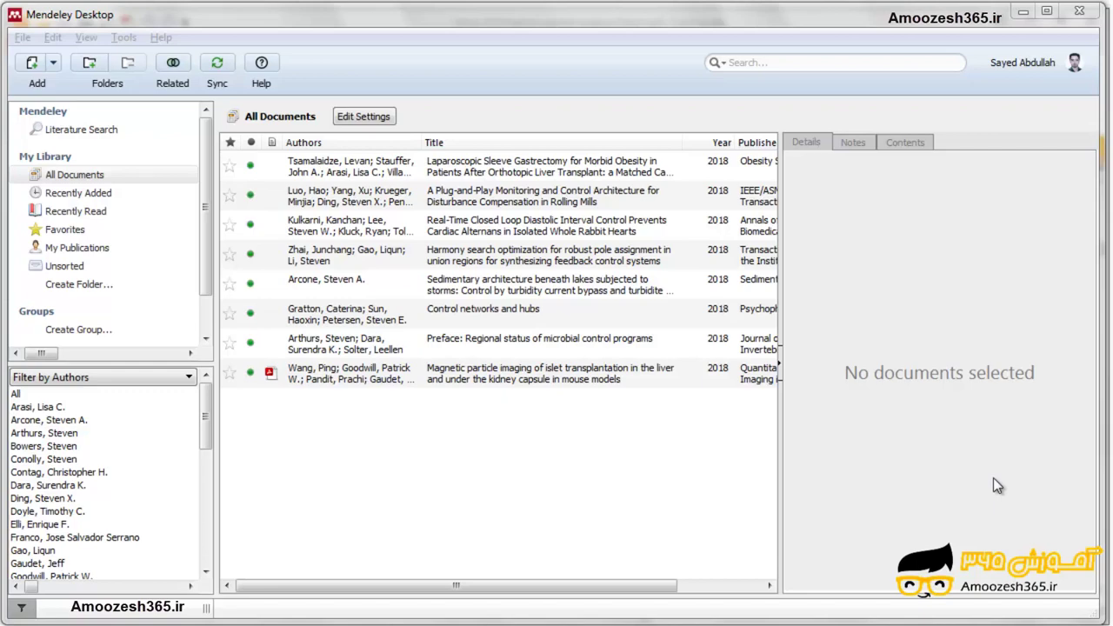
- Select the Wang 2018 magnetic particle imaging paper in All Documents to show its details
click(383, 374)
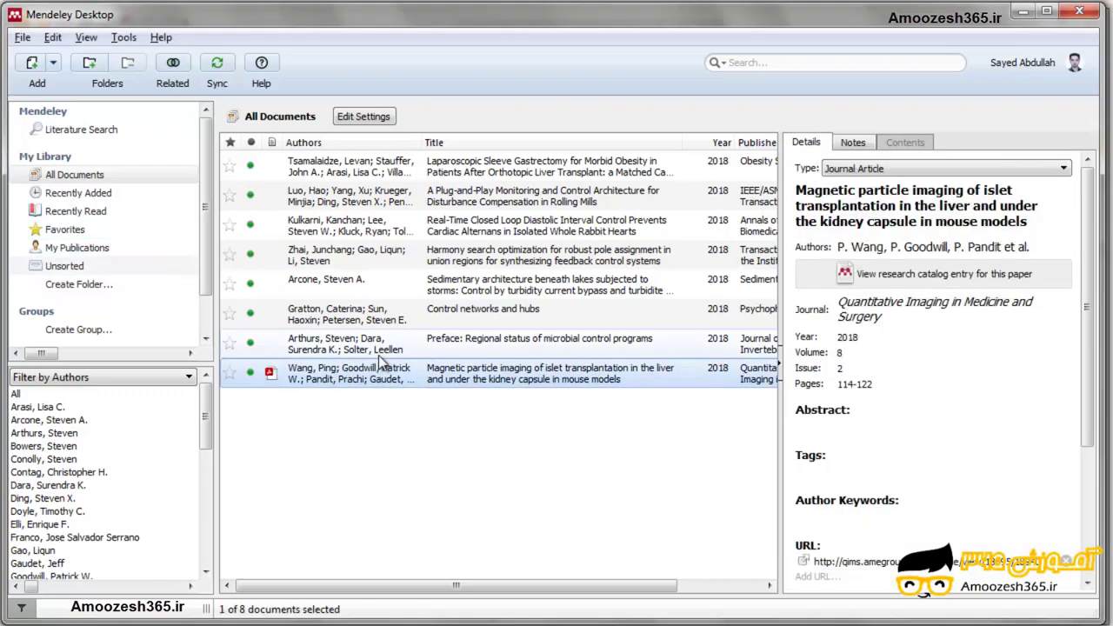
- In the Wang PDF, select the text from 'Frozen 5 µm' through the MPI results, then return to Mendeley
drag(1087, 400, 1088, 528)
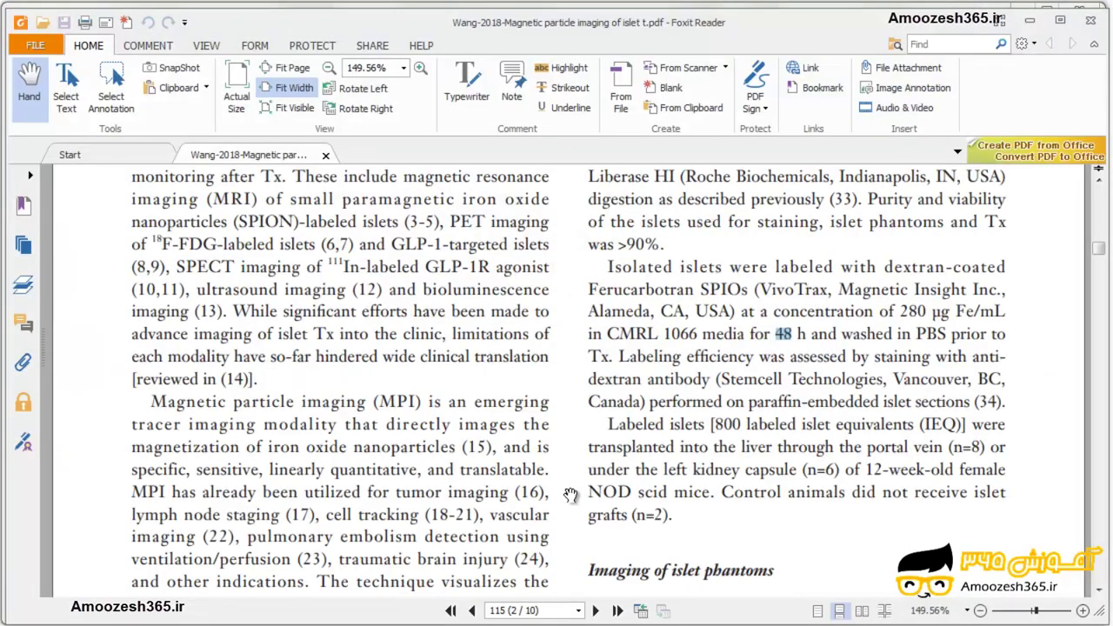
mouse_move(1099, 253)
mouse_down()
mouse_move(1104, 202)
mouse_move(1109, 296)
mouse_up()
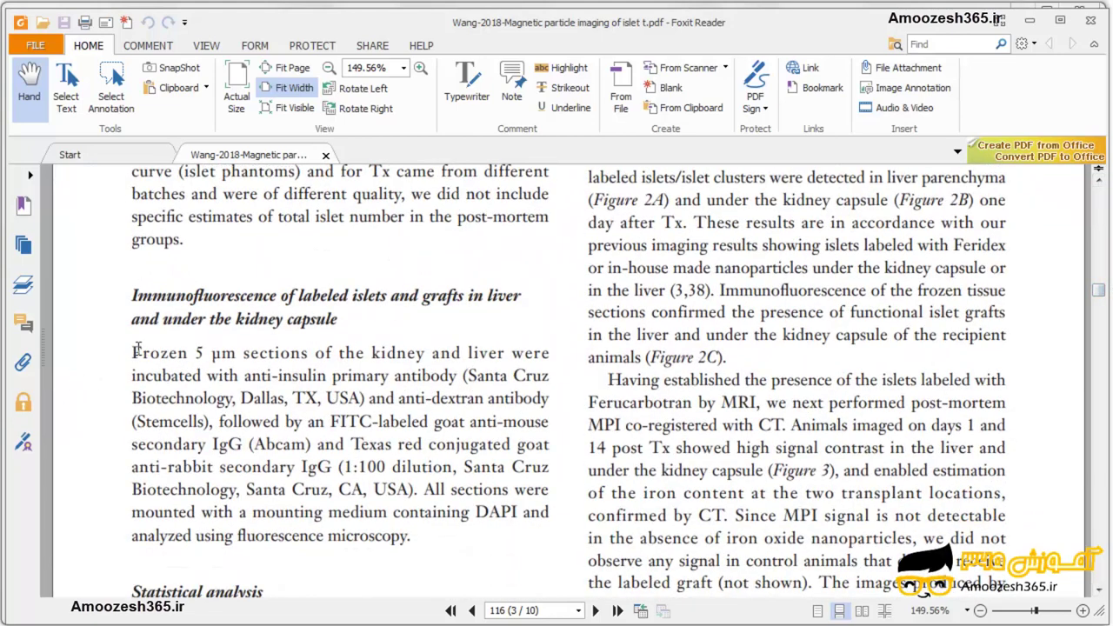
mouse_move(133, 353)
mouse_down()
mouse_move(301, 358)
mouse_move(365, 402)
mouse_move(445, 492)
mouse_move(418, 536)
mouse_move(991, 539)
mouse_up()
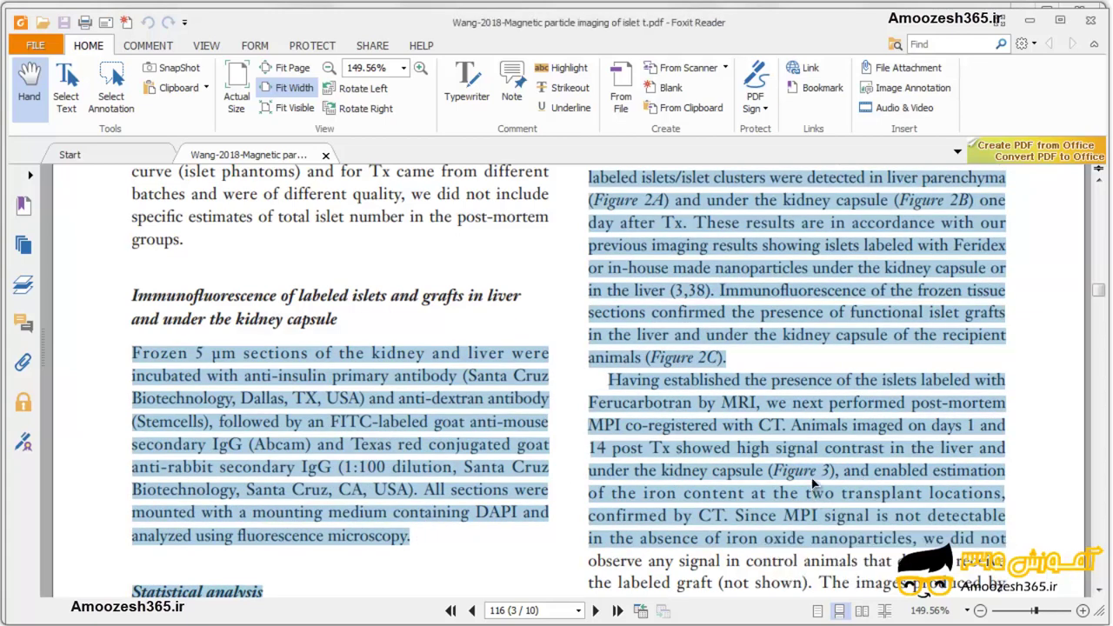
key(alt+Tab)
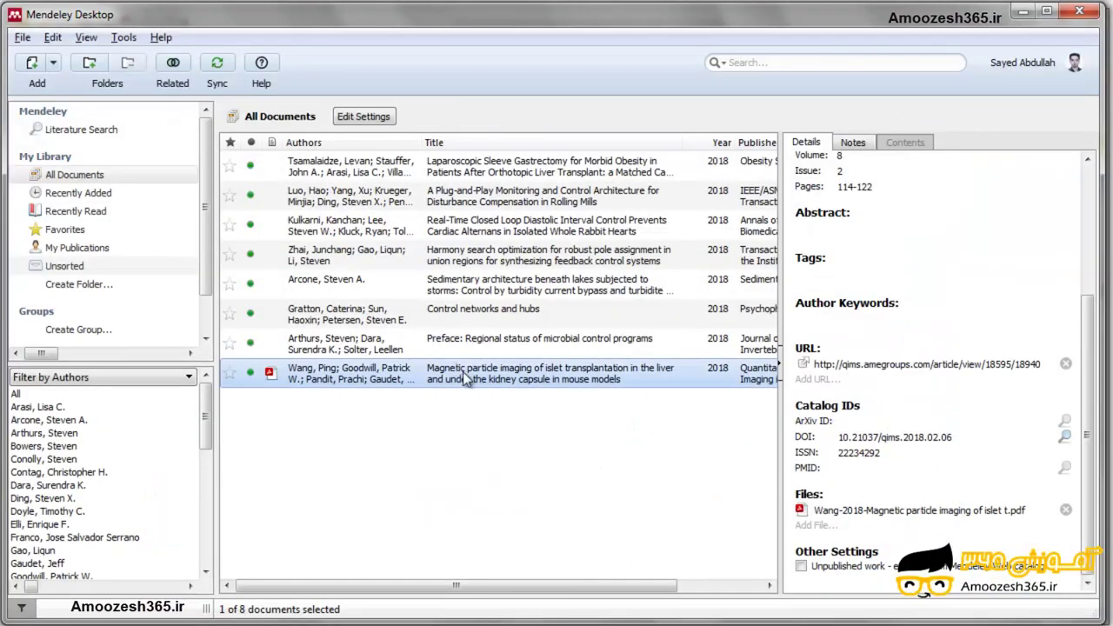
- Launch Word 2013 from the Start menu and create a new blank document
click(465, 491)
key(super)
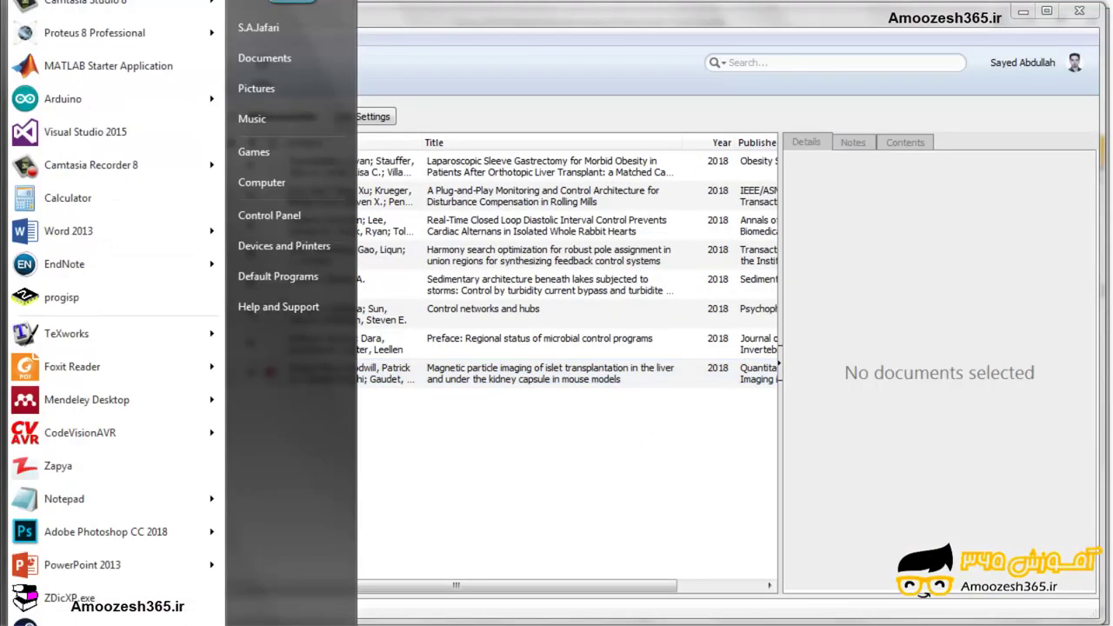
click(105, 234)
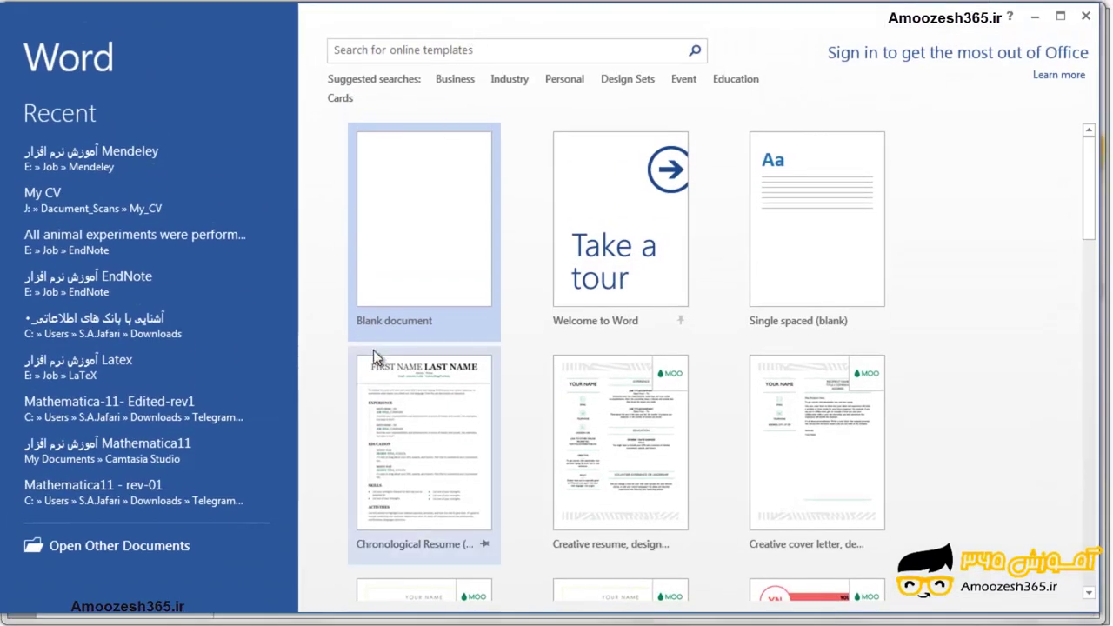
click(435, 190)
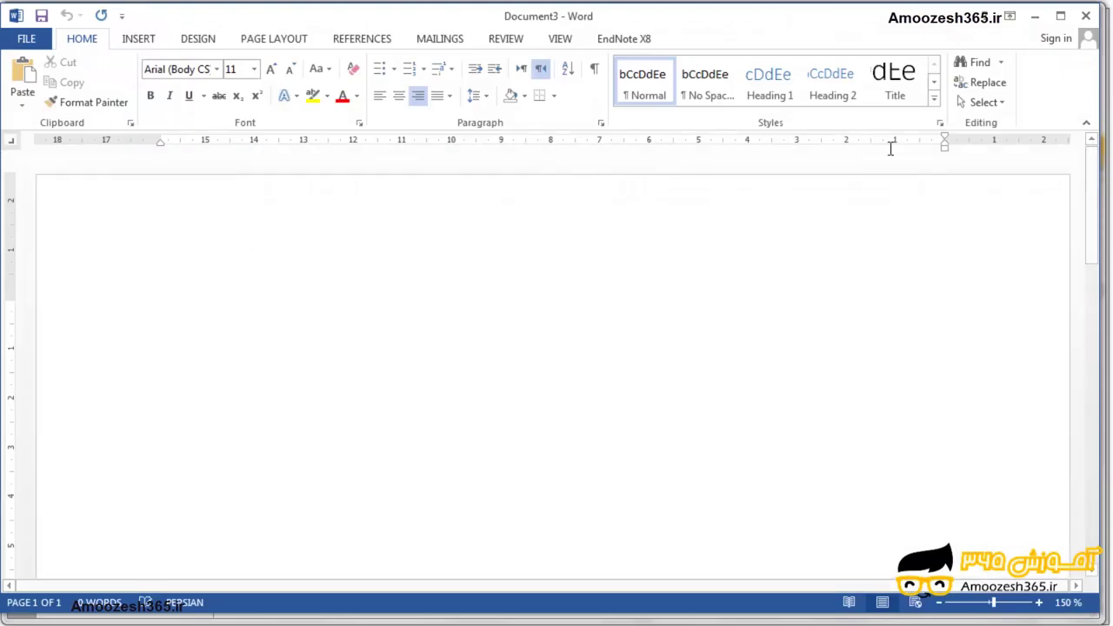
- Set the empty first paragraph to left-to-right direction and left alignment
click(379, 96)
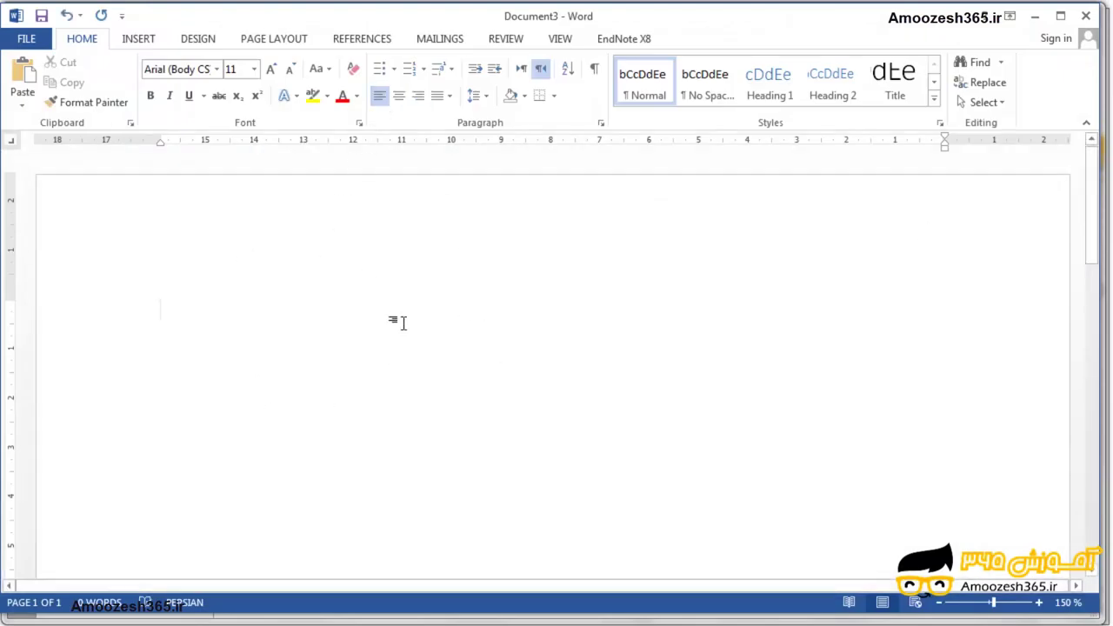
double_click(280, 341)
key(alt+shift)
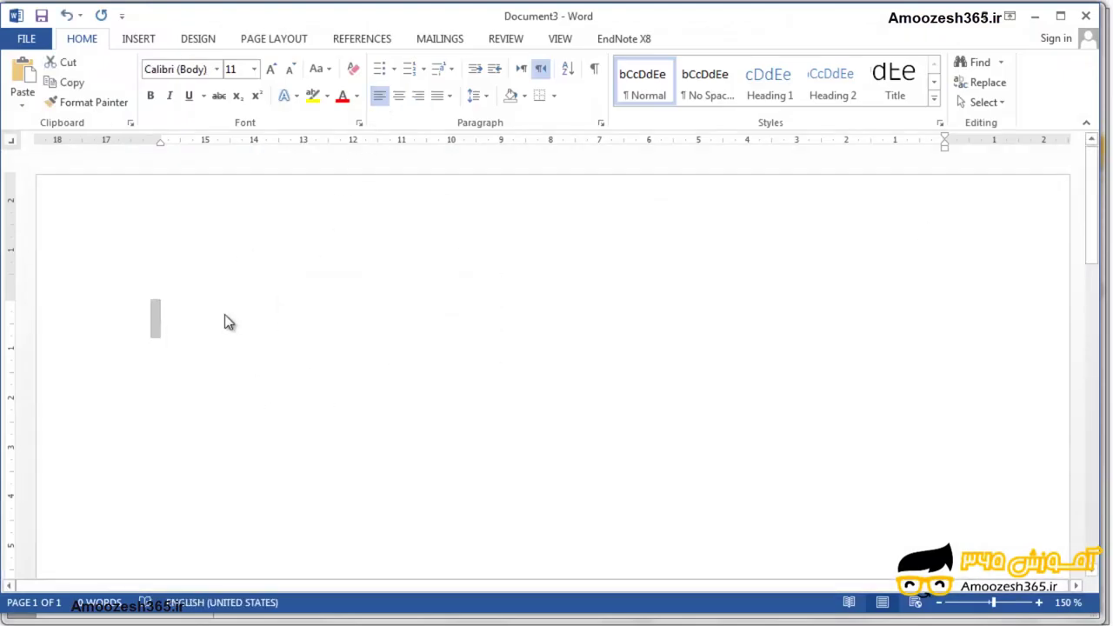
click(161, 335)
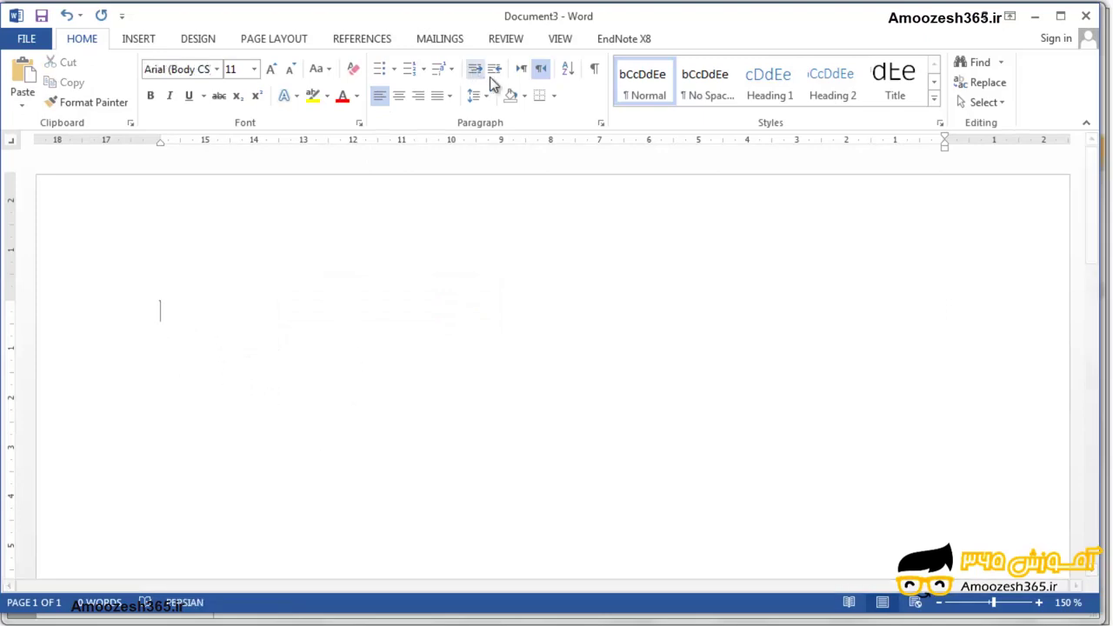
click(521, 69)
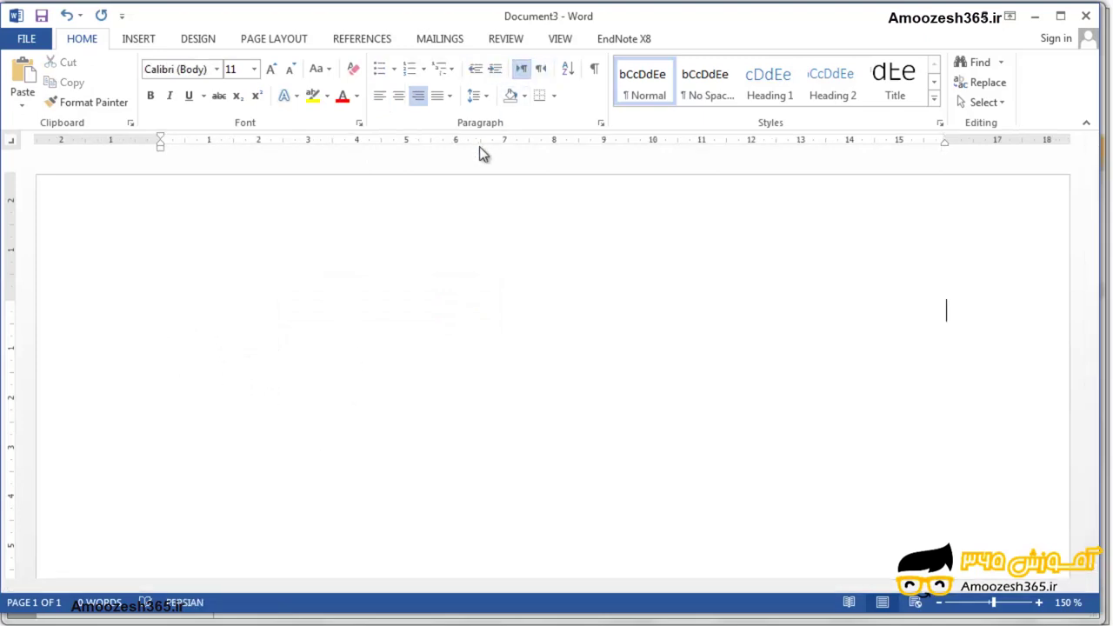
click(381, 96)
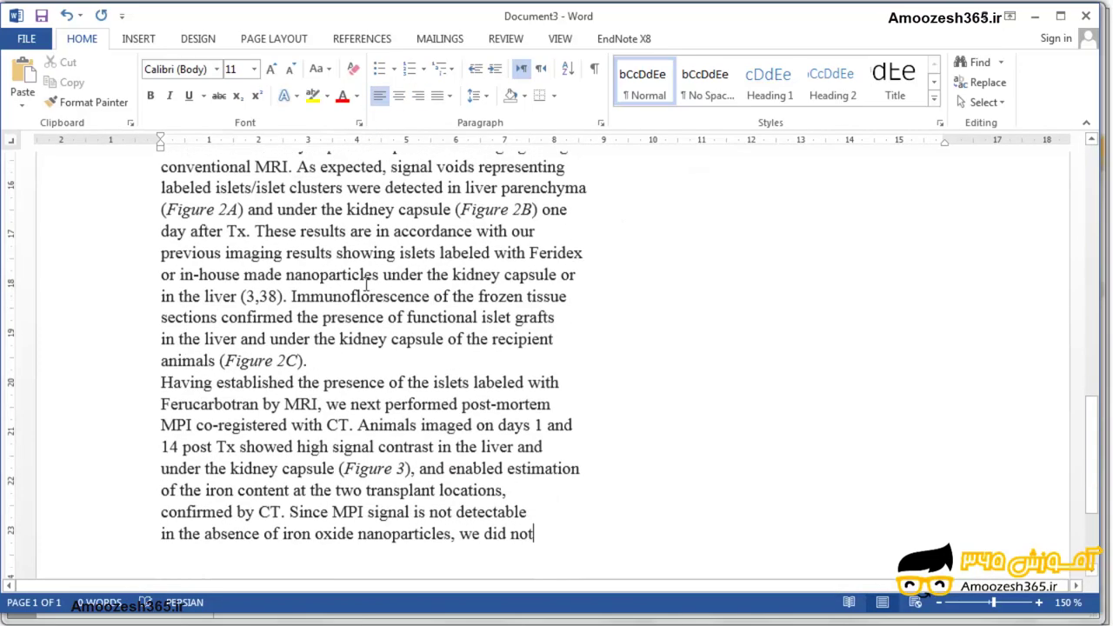
- Delete the trailing words 'we did not' at the end of the pasted article text
scroll(615, 451, up, 3)
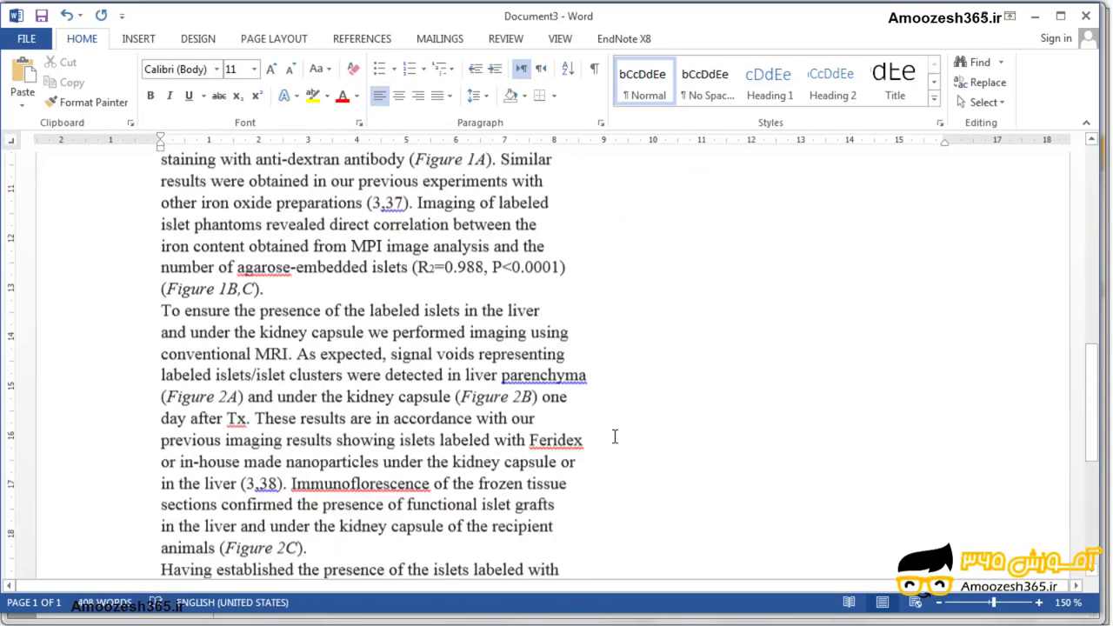
scroll(615, 447, up, 4)
scroll(615, 442, up, 4)
scroll(615, 438, up, 4)
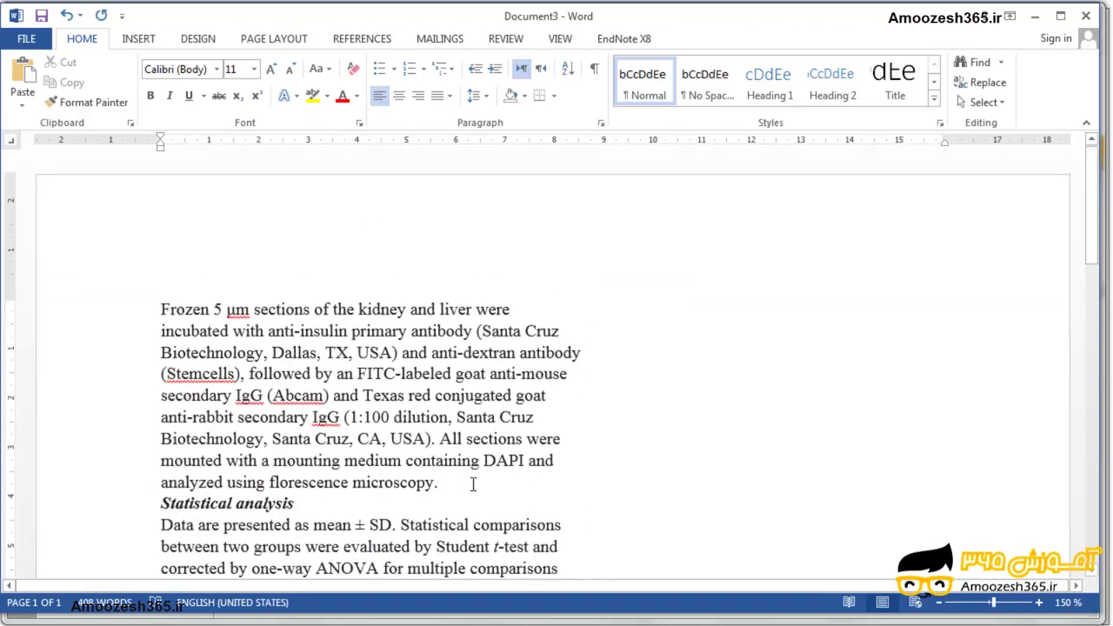
scroll(320, 438, down, 1)
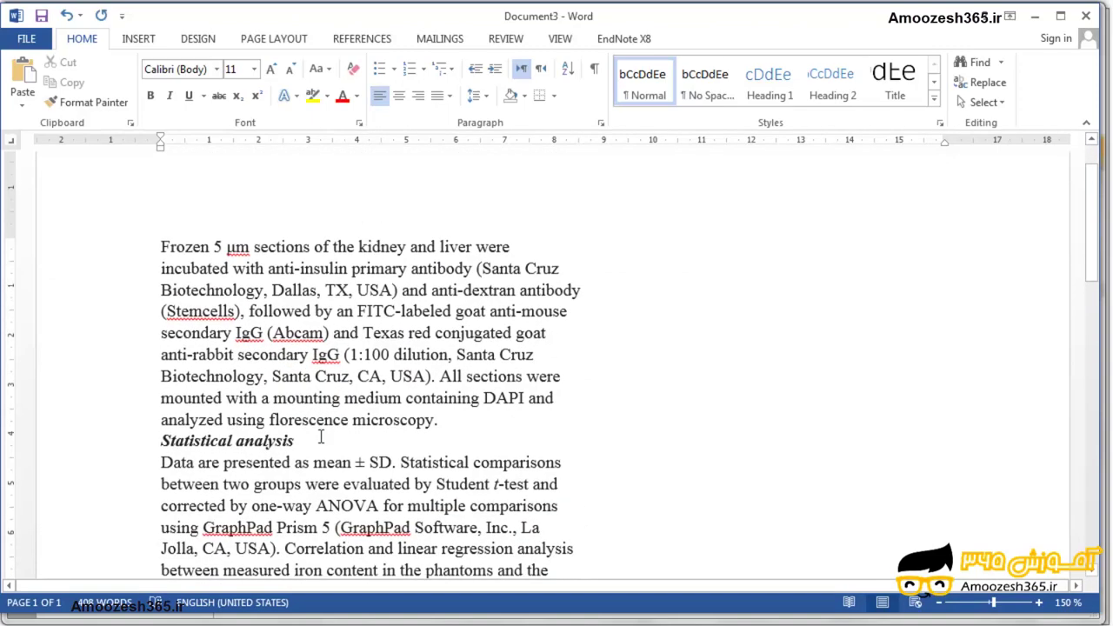
scroll(320, 437, down, 1)
scroll(320, 437, down, 5)
scroll(320, 435, down, 1)
scroll(320, 437, down, 1)
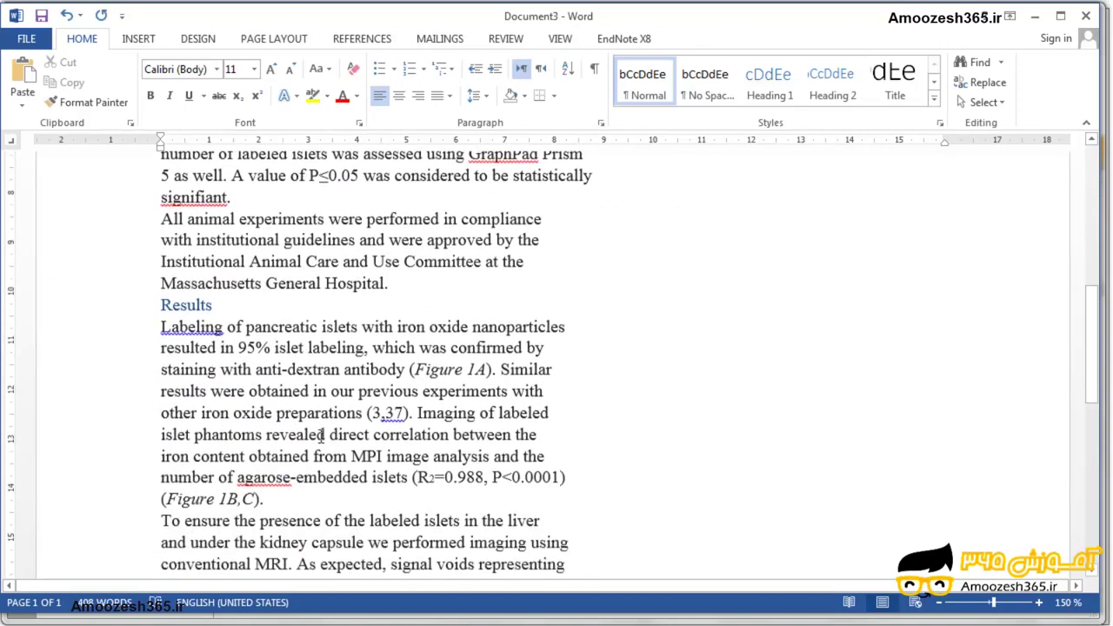
scroll(320, 437, down, 1)
scroll(320, 435, down, 3)
scroll(320, 435, down, 3)
scroll(320, 435, down, 2)
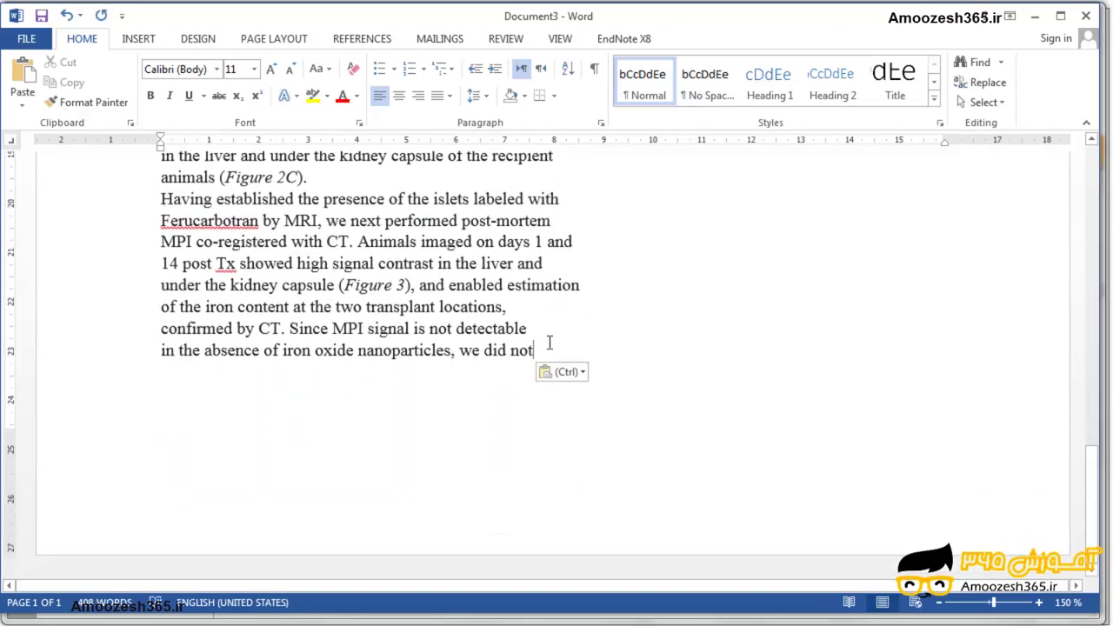
key(BackSpace)
key(BackSpace)
key(BackSpace)
key(BackSpace)
key(BackSpace)
key(BackSpace)
key(BackSpace)
key(BackSpace)
key(BackSpace)
key(BackSpace)
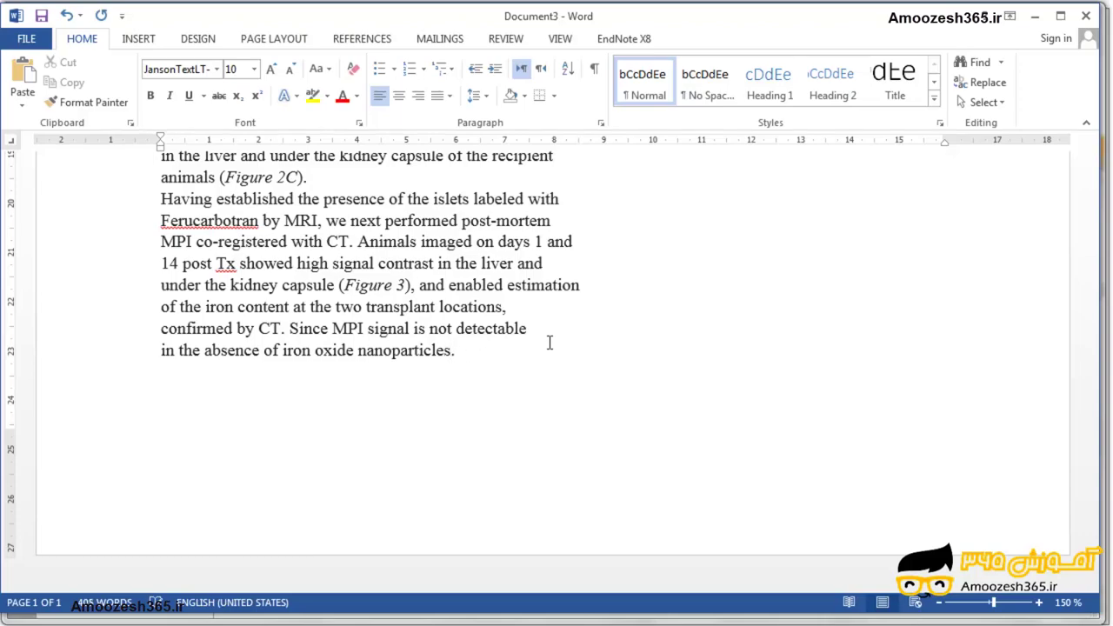
scroll(340, 409, up, 7)
scroll(337, 420, up, 7)
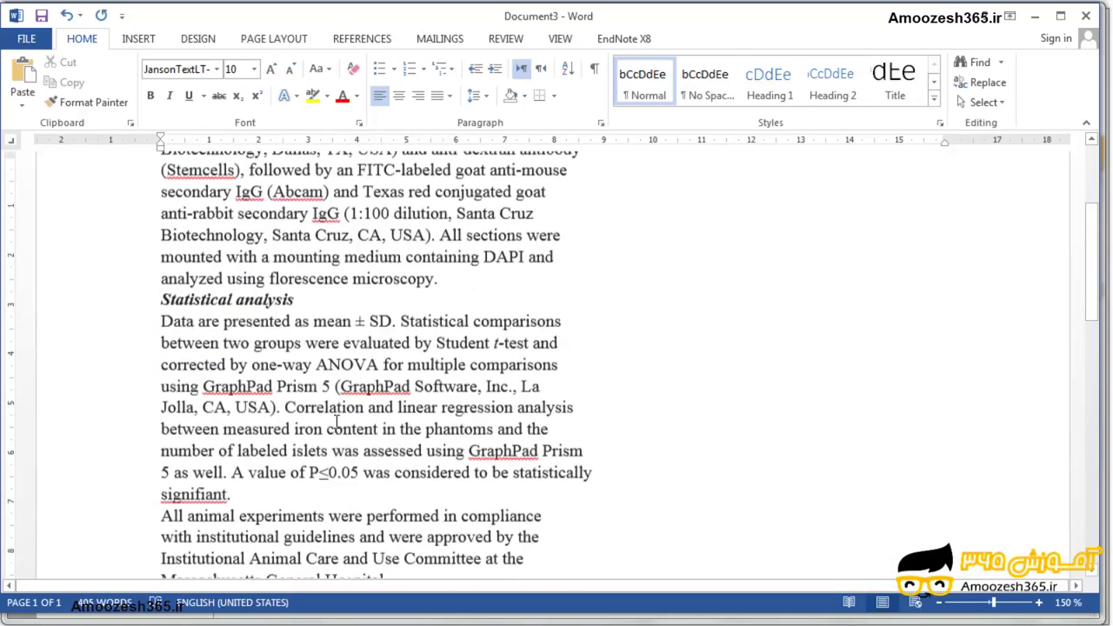
scroll(337, 422, up, 3)
scroll(489, 351, down, 1)
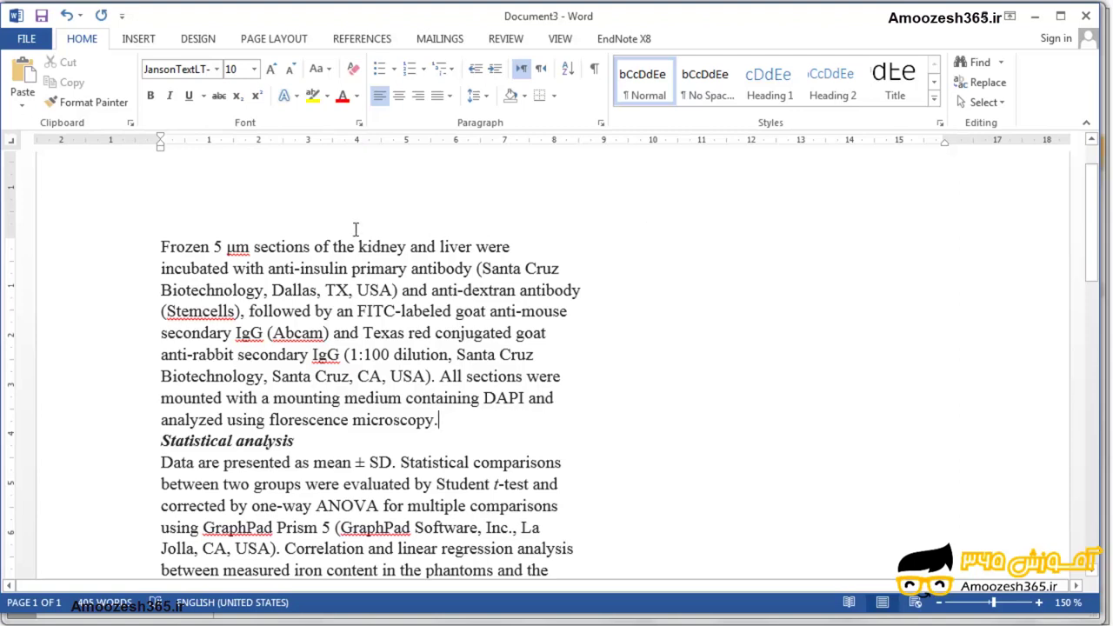
- Launch Mendeley's Insert Citation search from the References tab
click(356, 41)
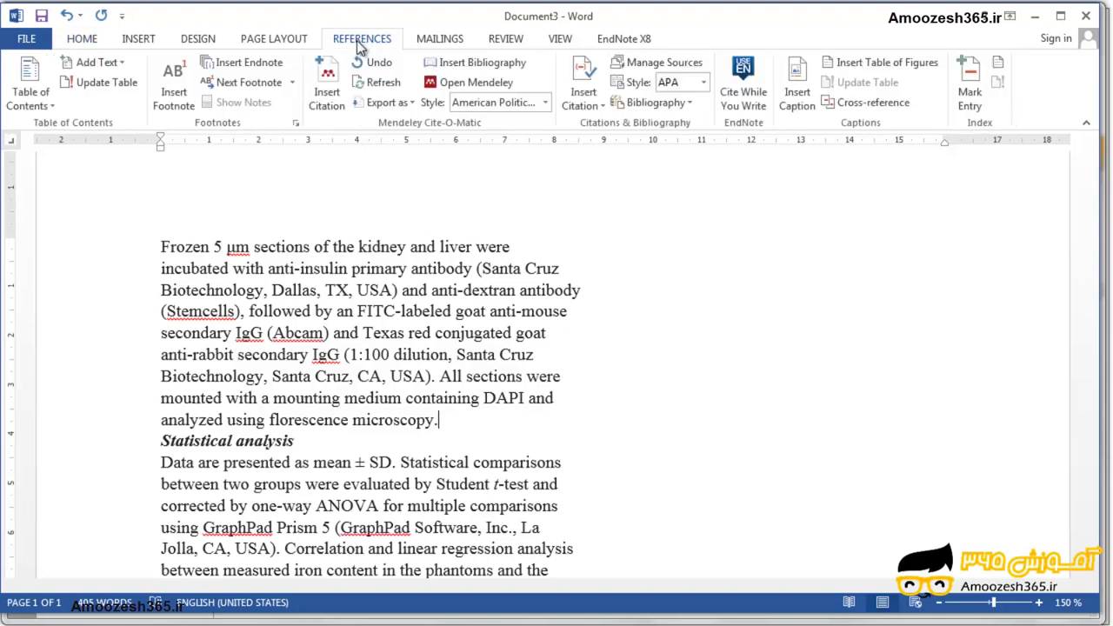
click(327, 93)
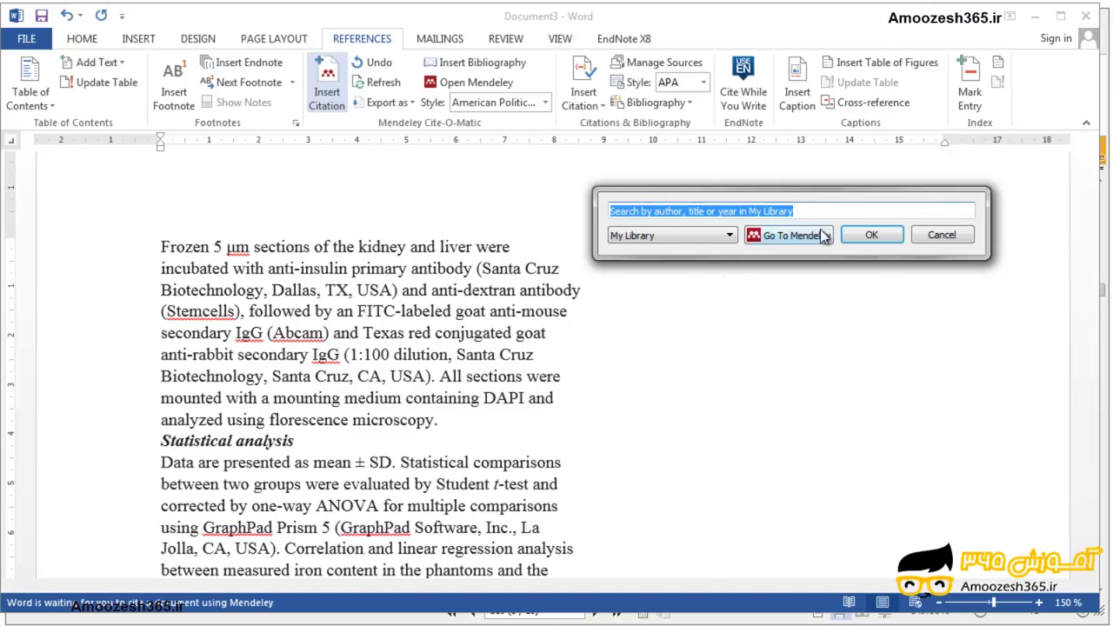
- Search the library for Wang and insert the 2018 magnetic particle imaging paper as (Wang et al. 2018)
text(wa)
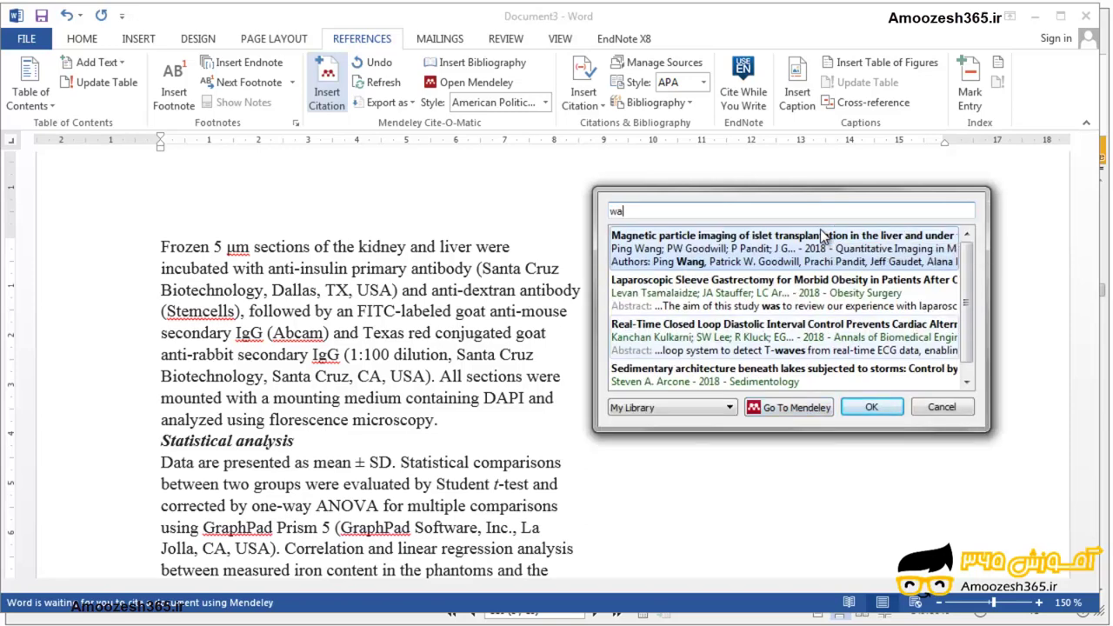
text(ng)
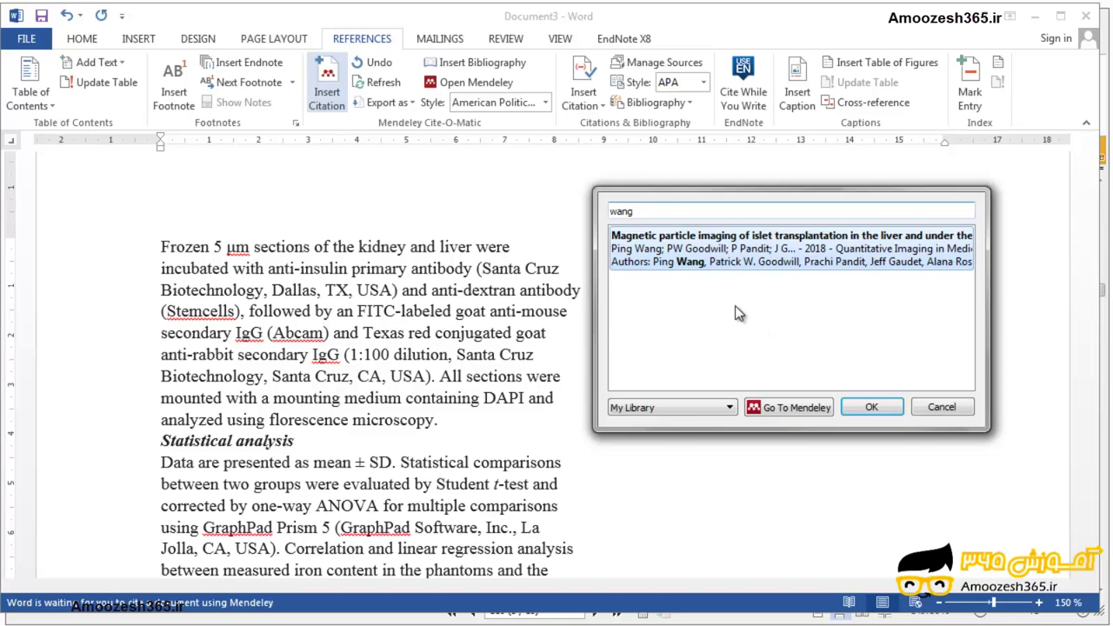
key(BackSpace)
key(BackSpace)
key(BackSpace)
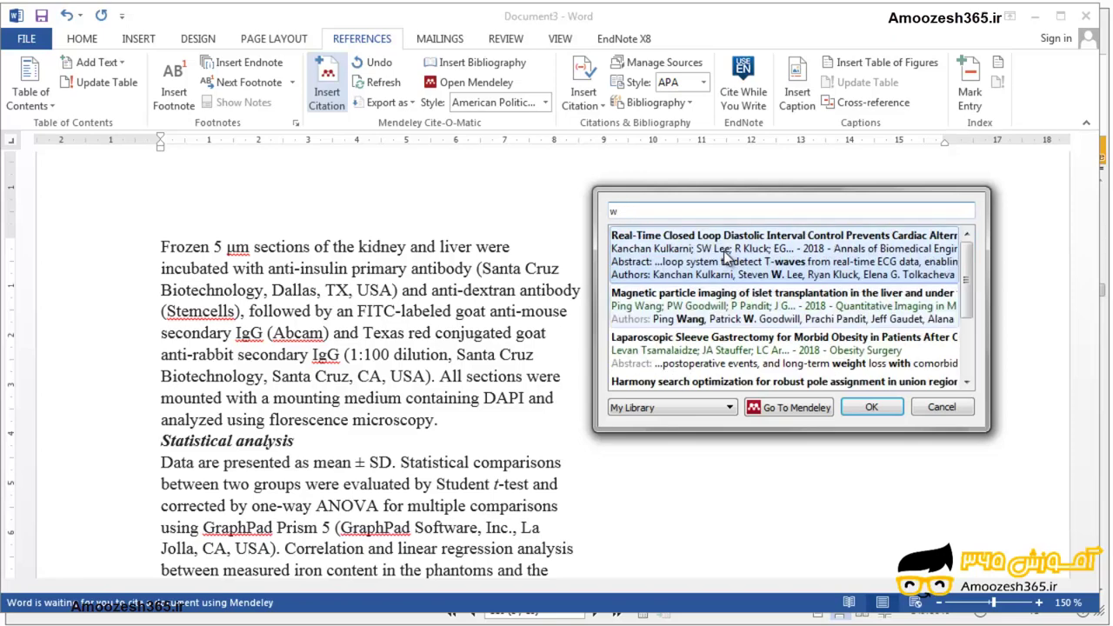
text(an)
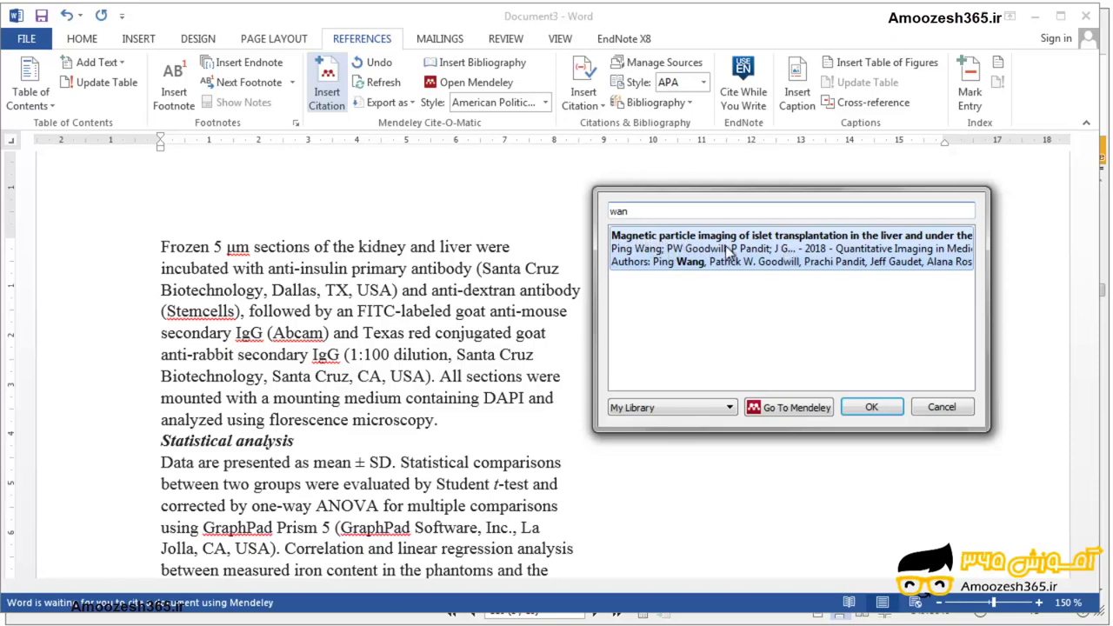
click(792, 249)
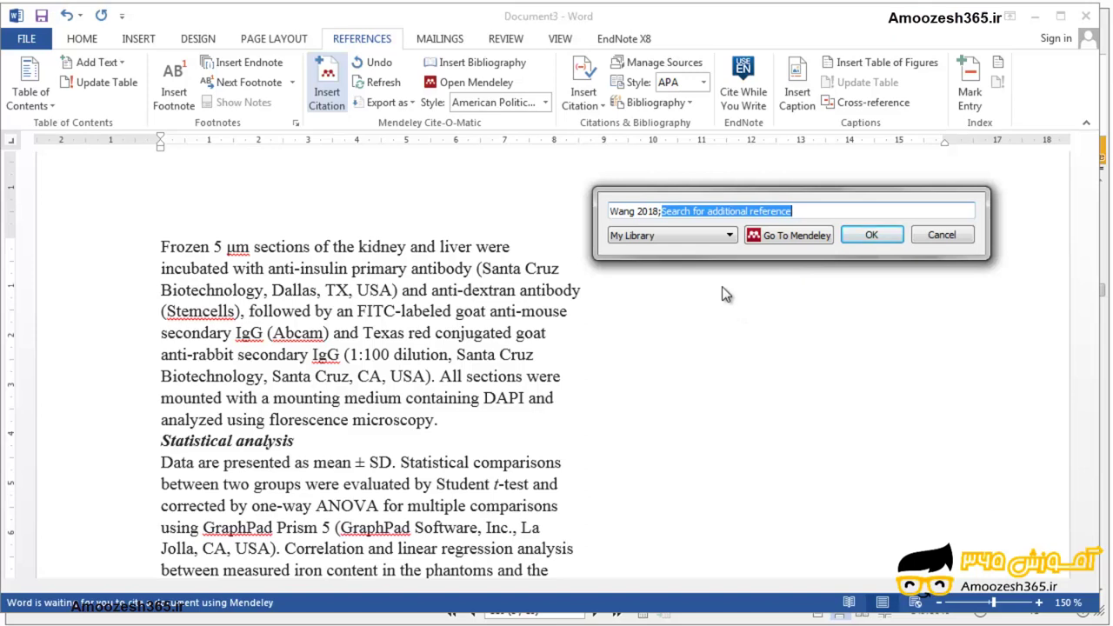
click(872, 234)
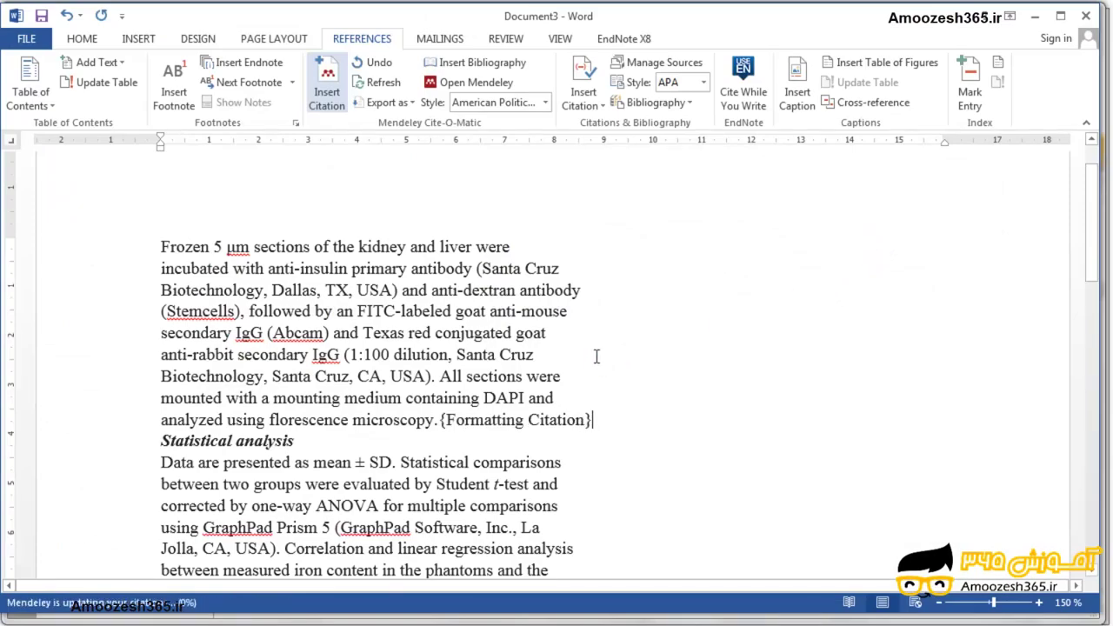
click(447, 421)
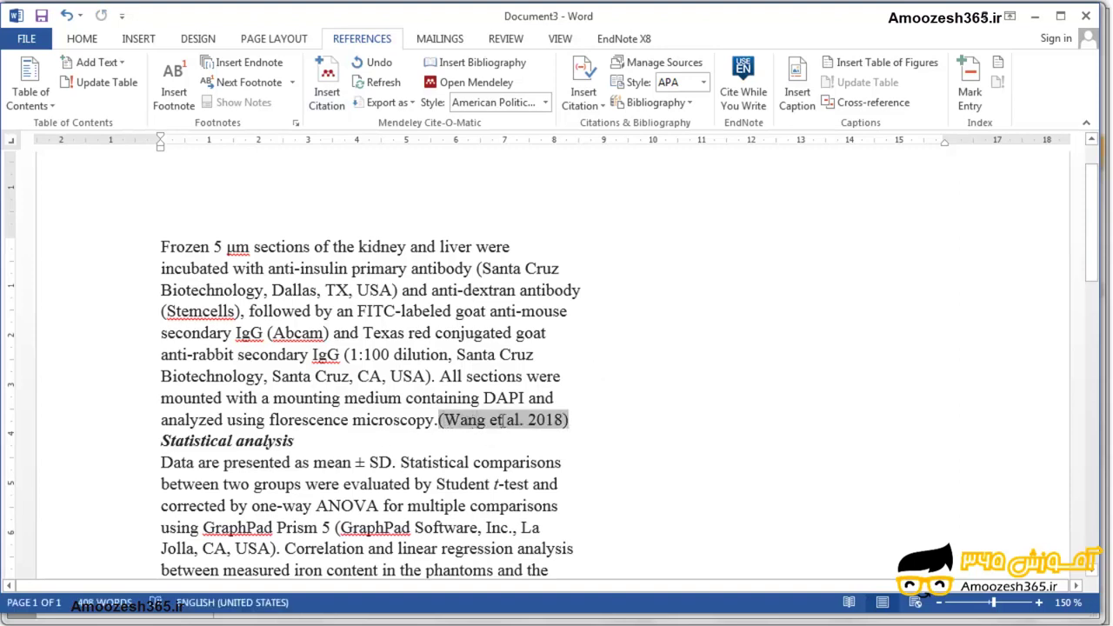
scroll(526, 421, down, 3)
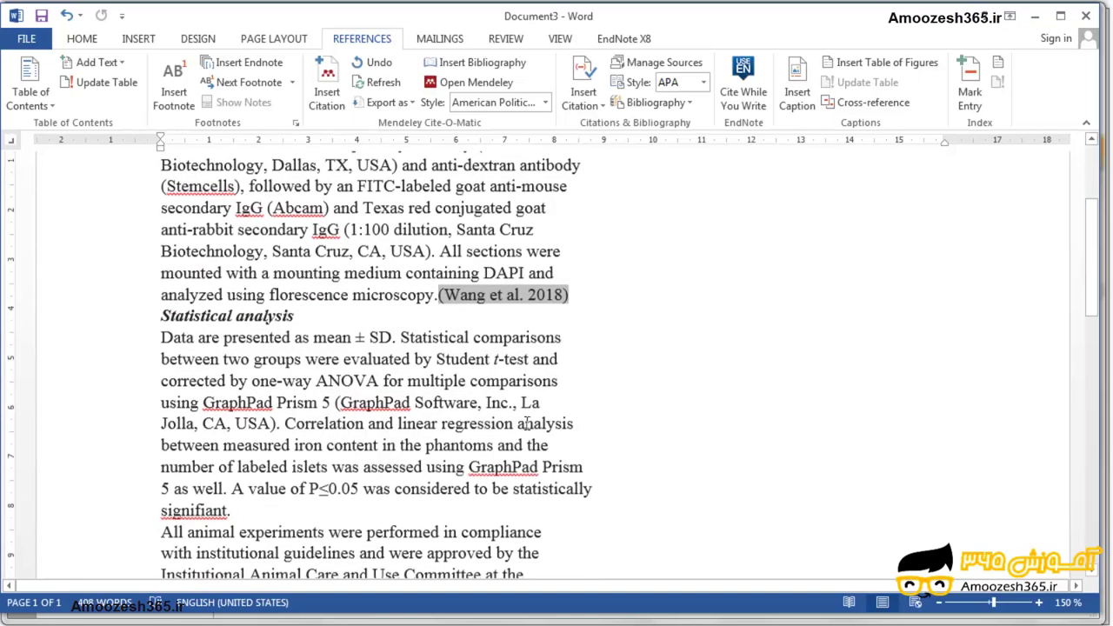
scroll(526, 421, down, 2)
scroll(526, 421, down, 4)
scroll(526, 424, down, 4)
scroll(526, 424, down, 4)
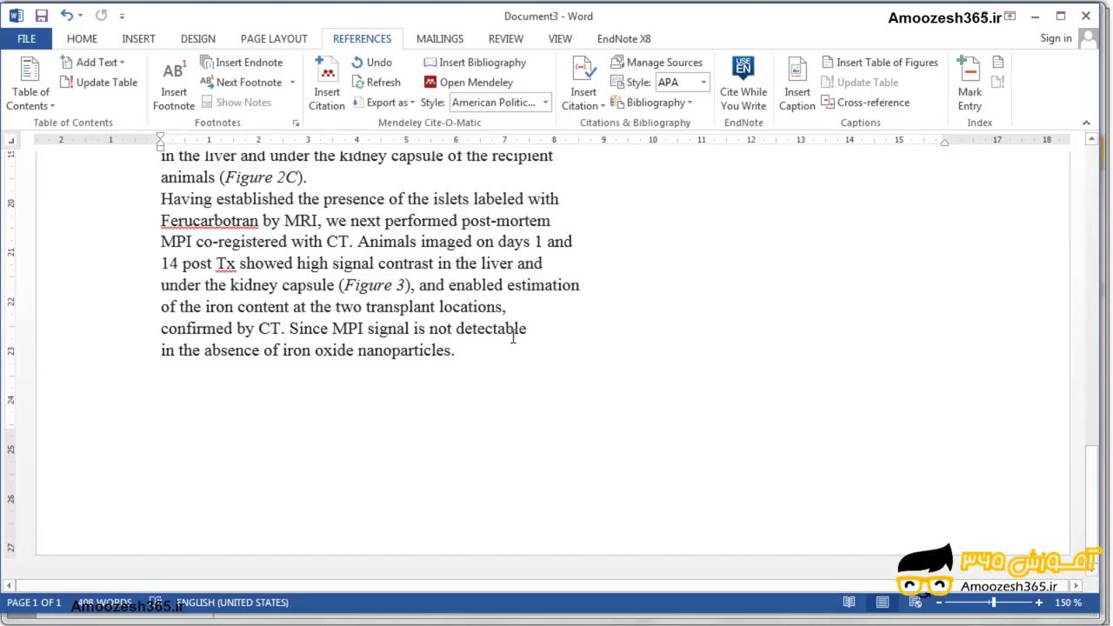
scroll(514, 332, up, 2)
scroll(513, 334, up, 3)
scroll(514, 338, up, 5)
scroll(514, 338, up, 3)
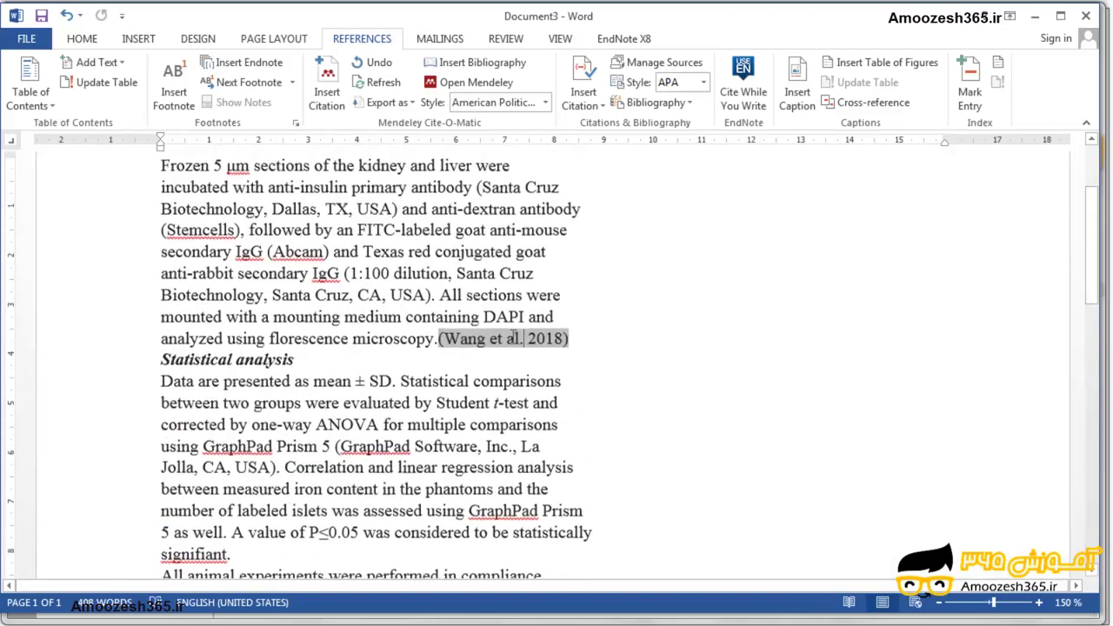
scroll(511, 332, up, 2)
scroll(510, 330, down, 1)
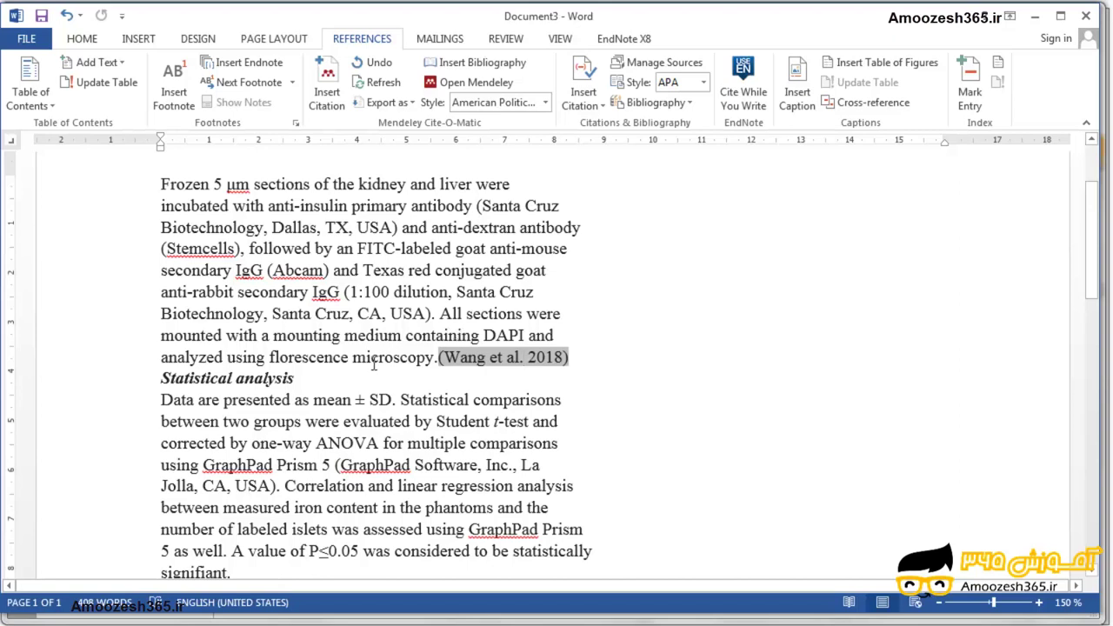
click(373, 357)
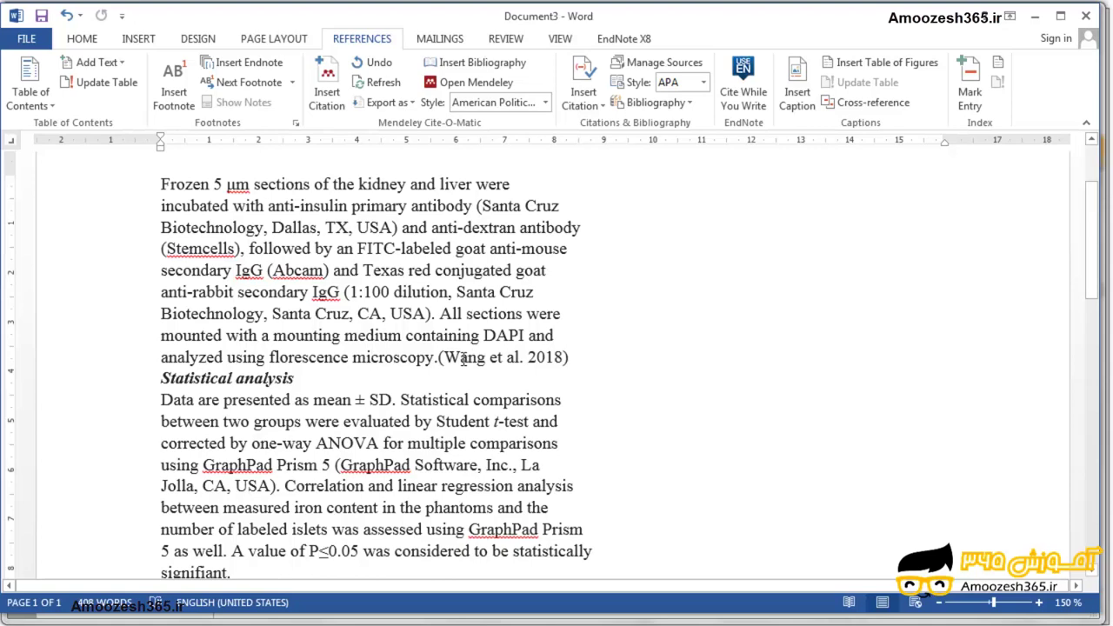
scroll(466, 339, down, 2)
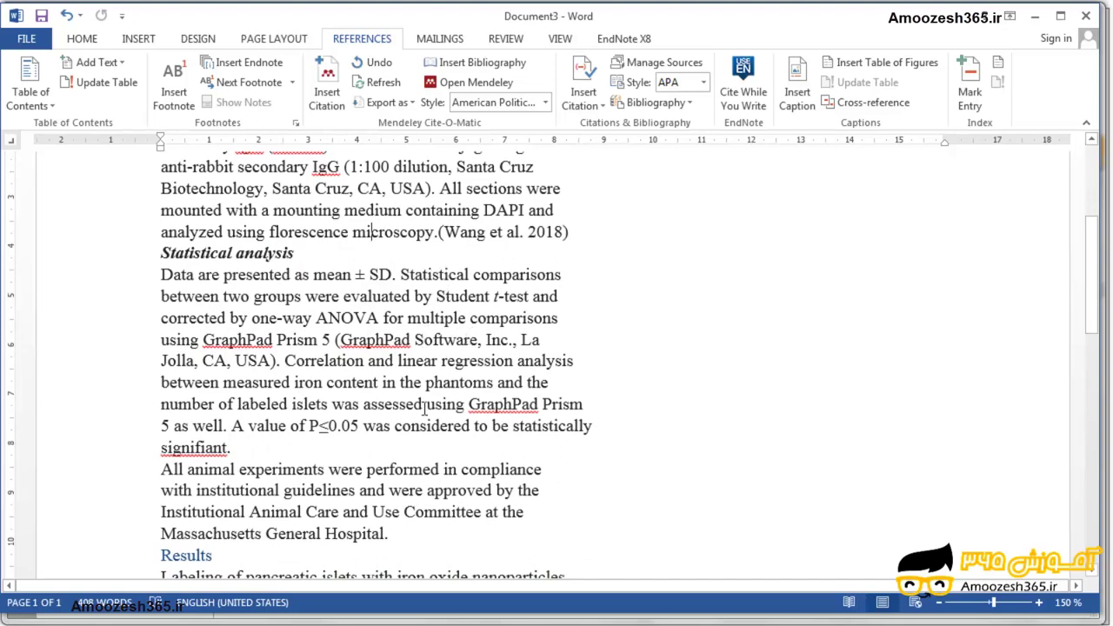
scroll(423, 383, down, 4)
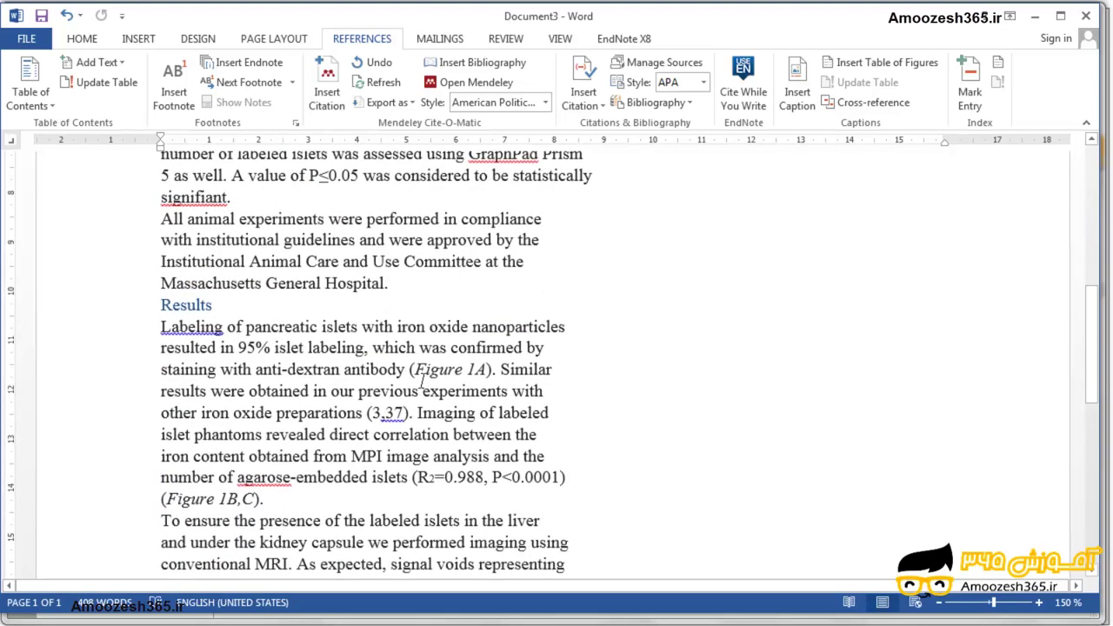
scroll(449, 435, down, 3)
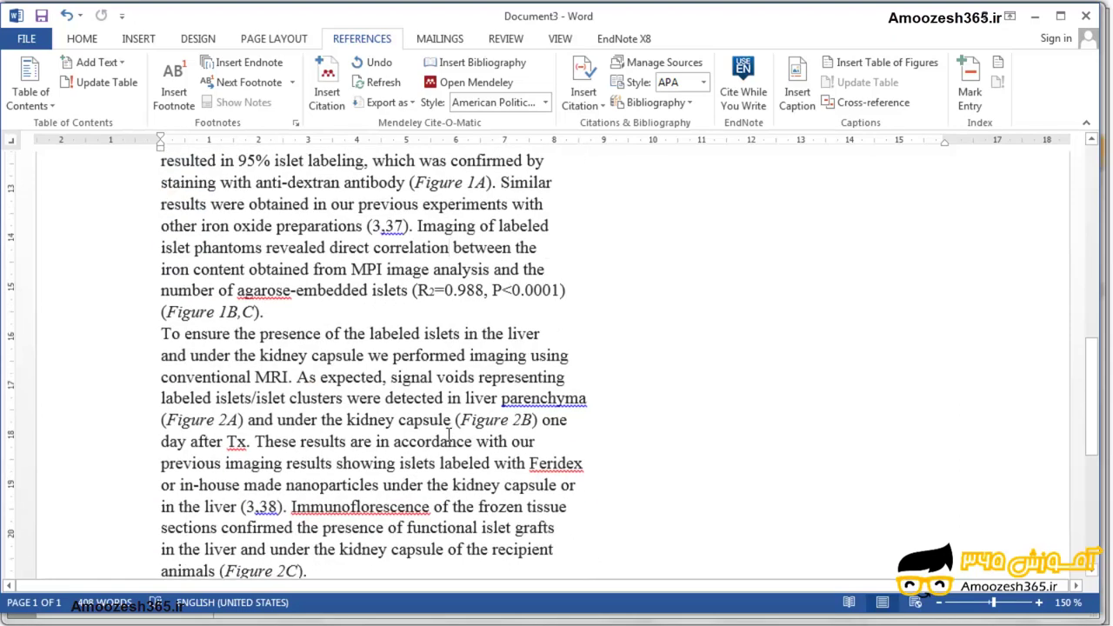
scroll(449, 435, down, 2)
scroll(448, 428, down, 3)
scroll(447, 420, down, 1)
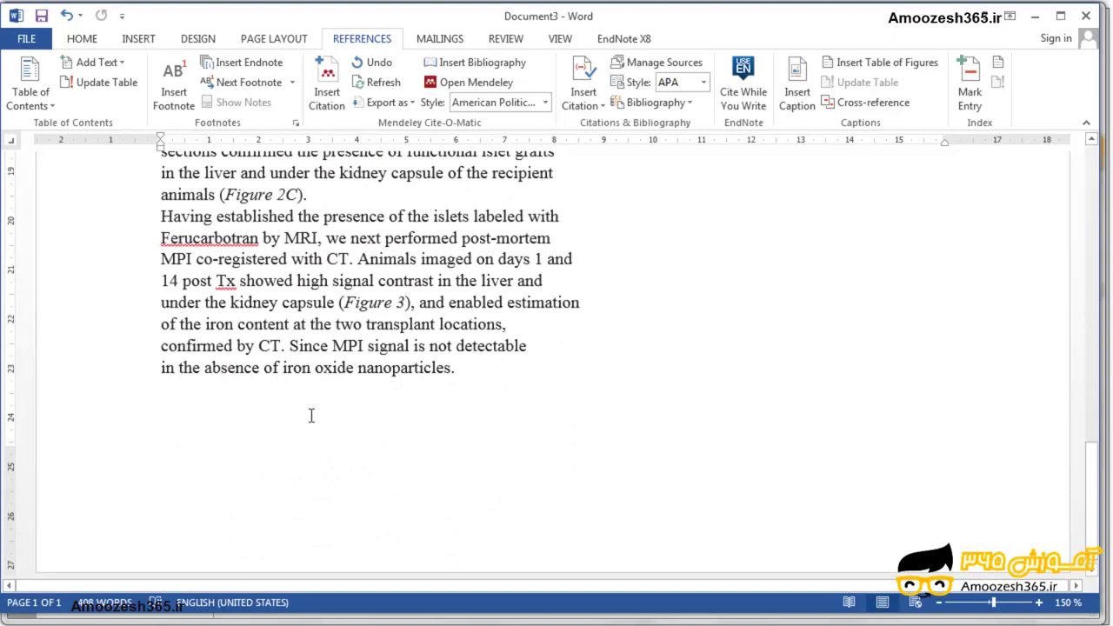
- Insert a page break after the final MPI and CT paragraph to create a blank page 2
click(464, 370)
key(Return)
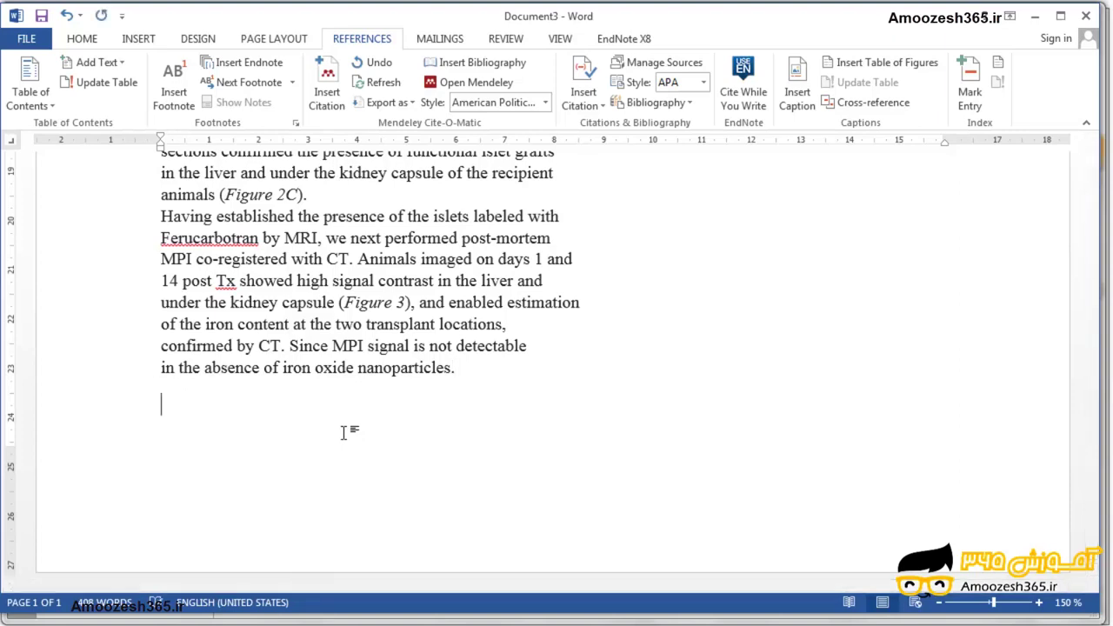
key(ctrl+Return)
scroll(318, 417, down, 2)
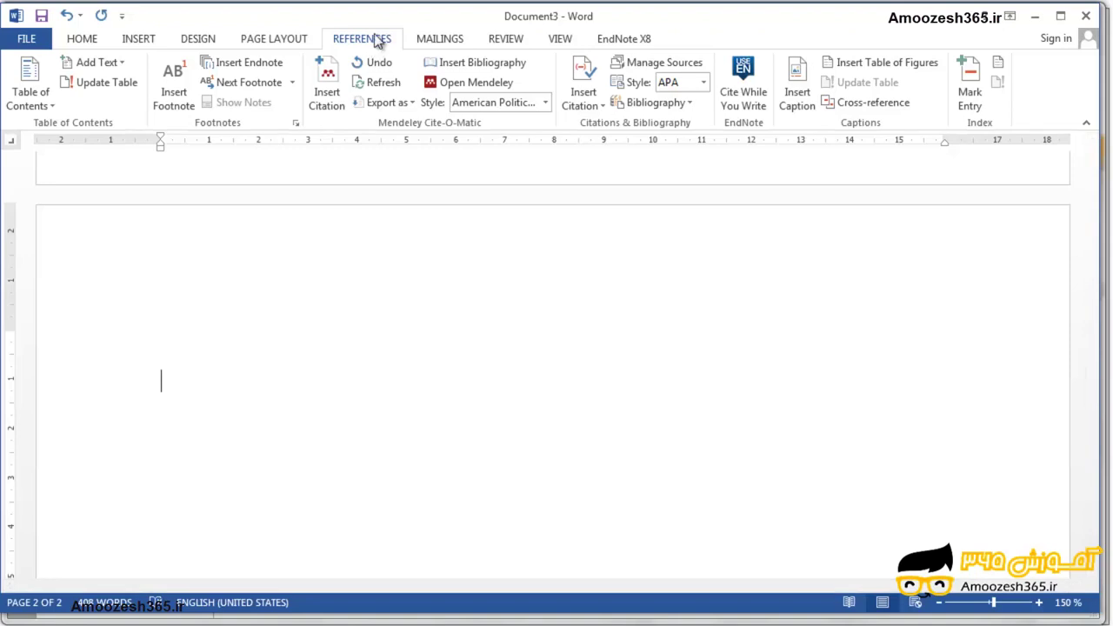
- Insert the Mendeley bibliography on page 2, listing the Wang 2018 reference
click(487, 63)
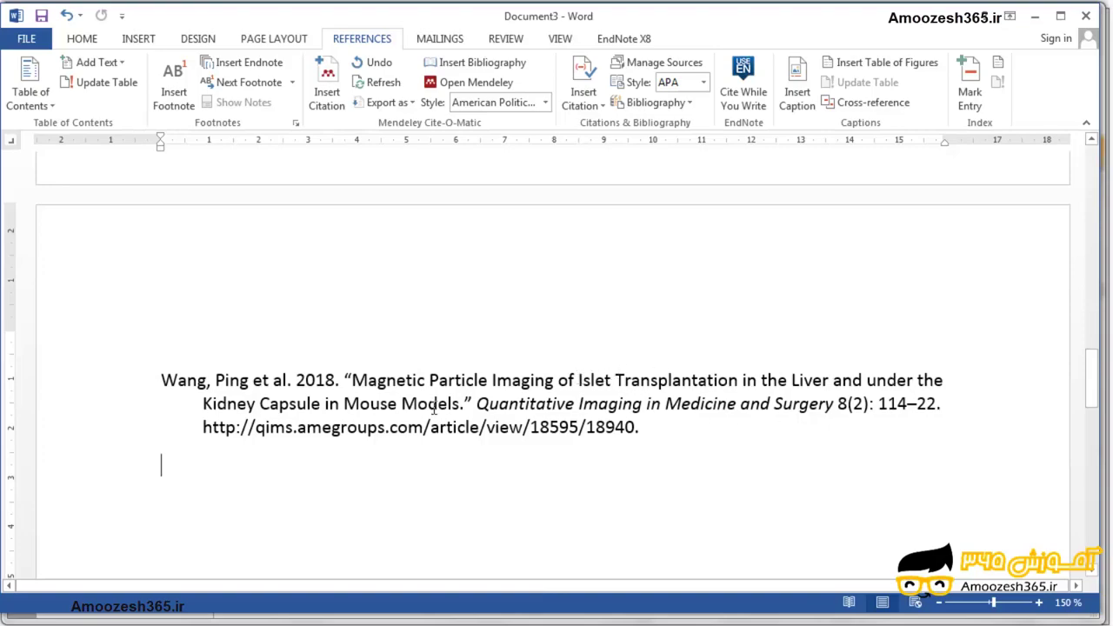
scroll(577, 386, up, 1)
scroll(575, 385, up, 4)
scroll(577, 385, up, 6)
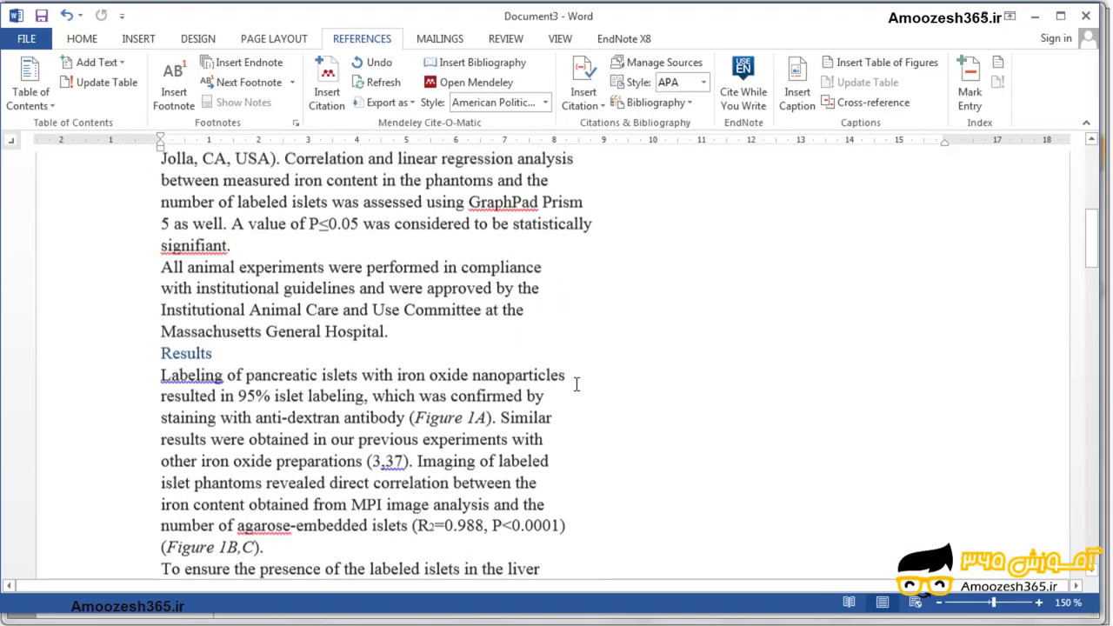
scroll(577, 385, up, 4)
scroll(576, 385, up, 3)
scroll(577, 386, down, 3)
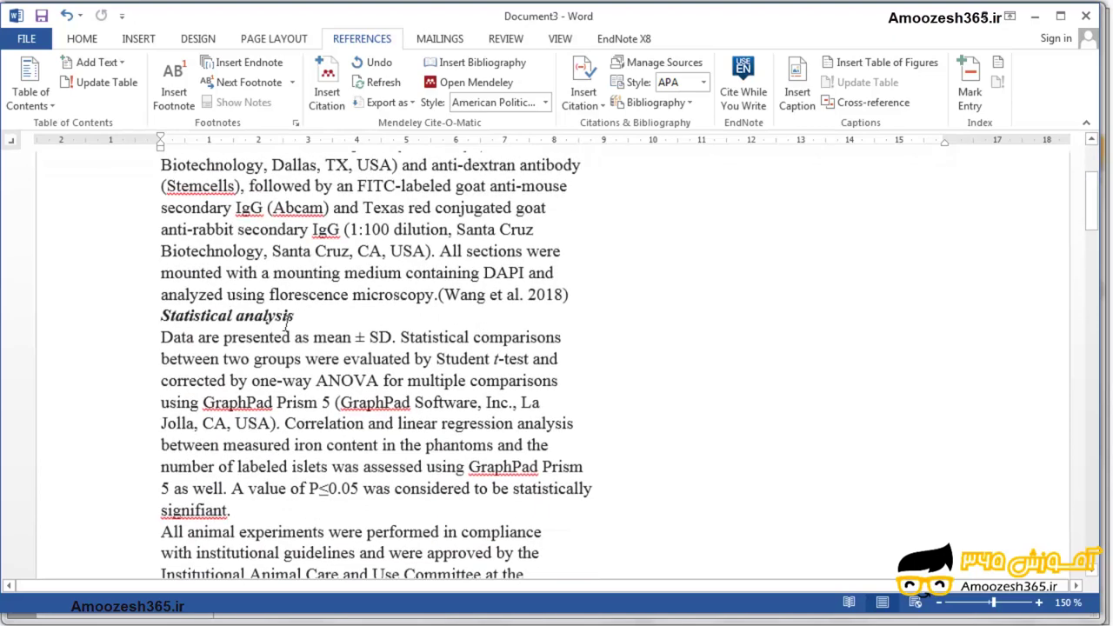
- Place the cursor after 'signifiant.' and reopen the Mendeley citation search with Alt+M
click(240, 514)
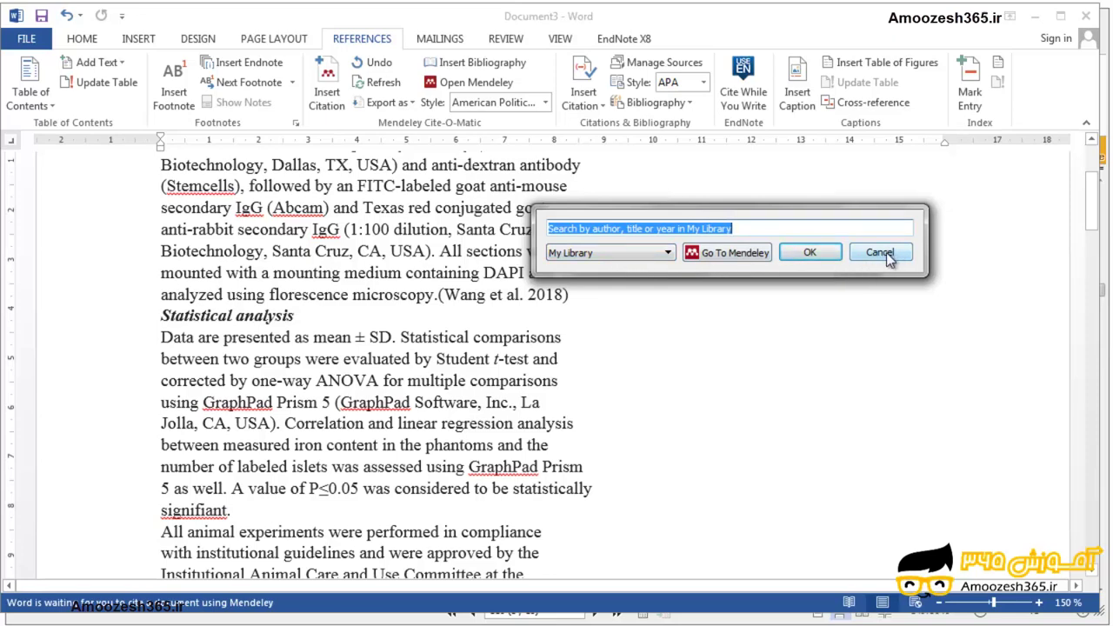
click(740, 253)
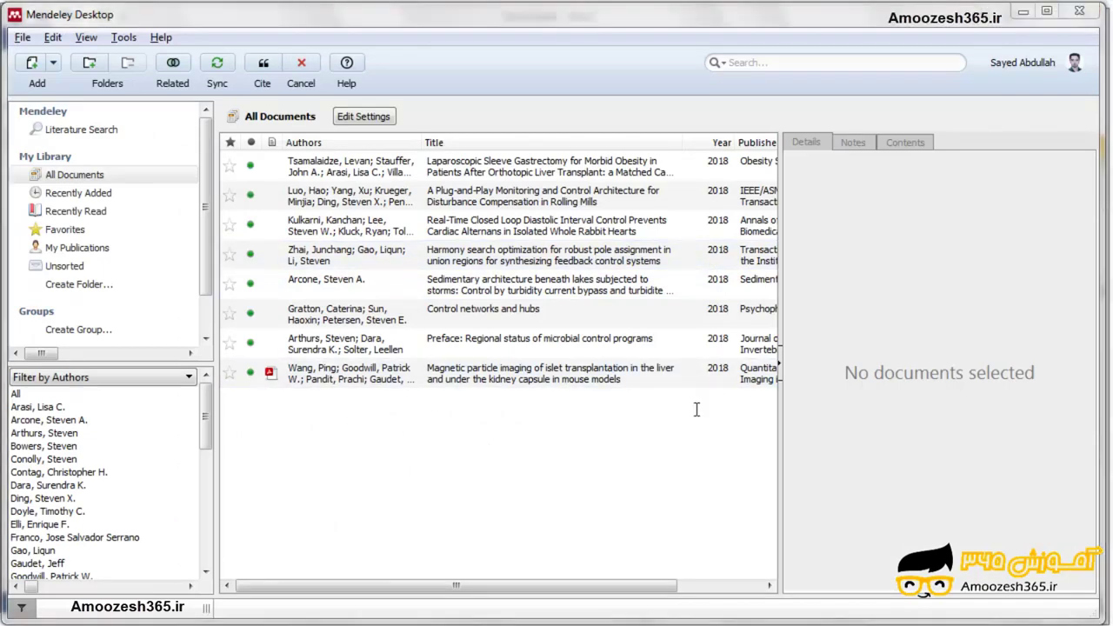
key(alt+Tab)
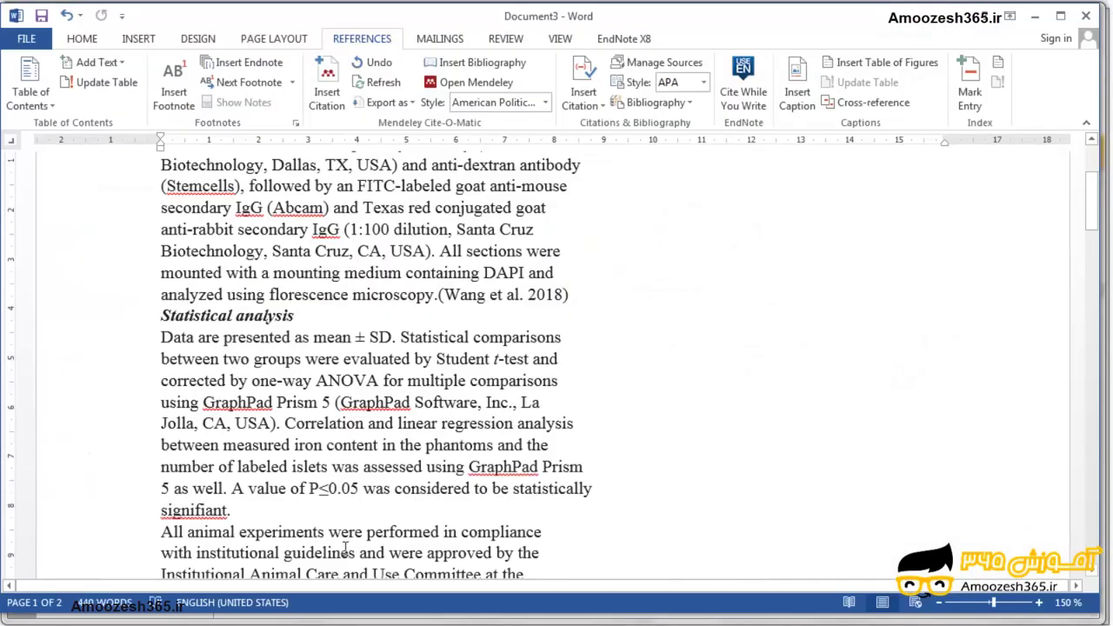
key(alt+m)
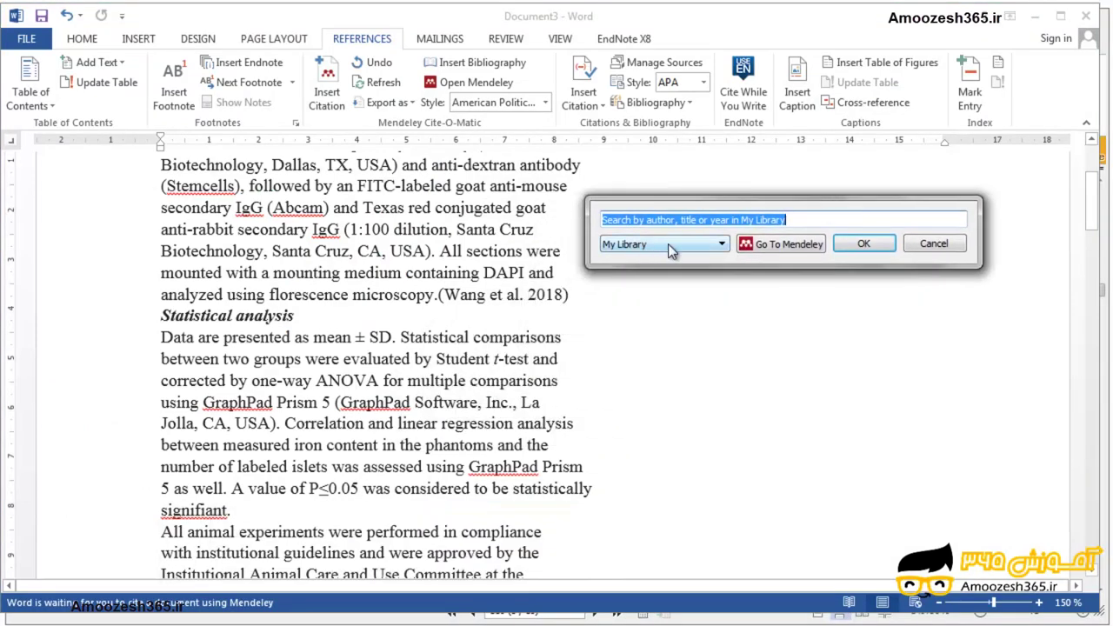
- Search My Library for 'co' and insert the Luo 2018 reference as (Luo et al. 2018)
click(722, 246)
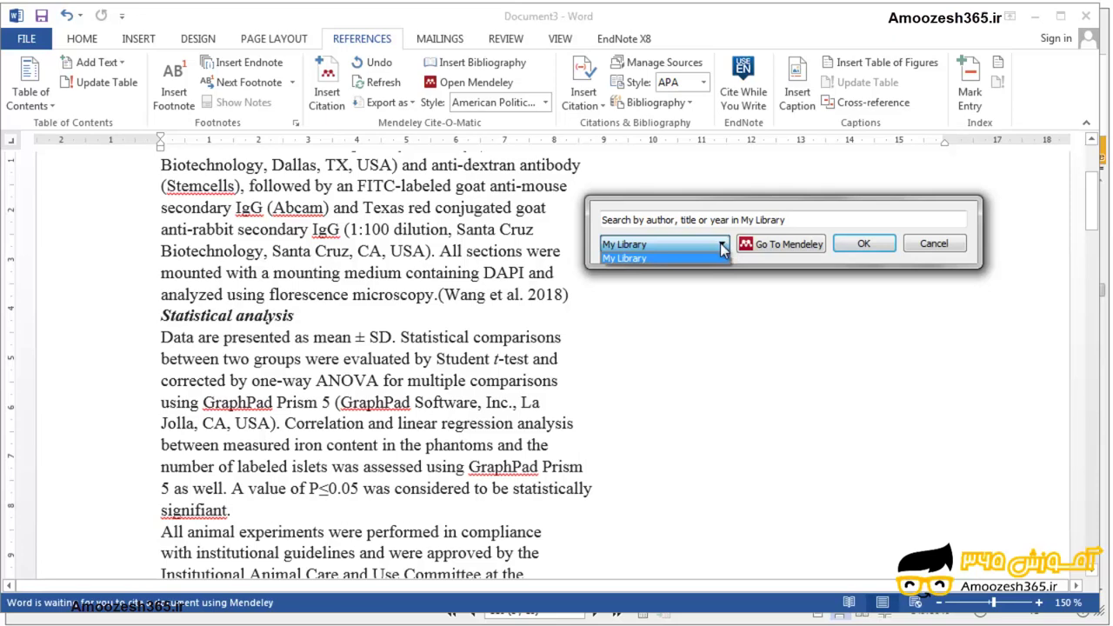
click(723, 248)
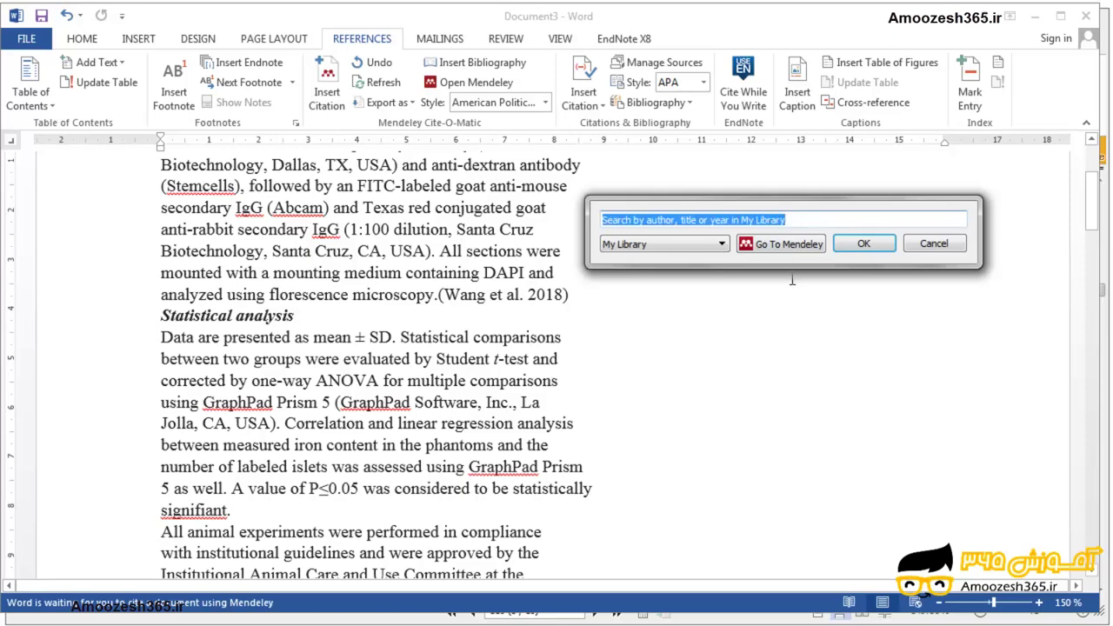
text(co)
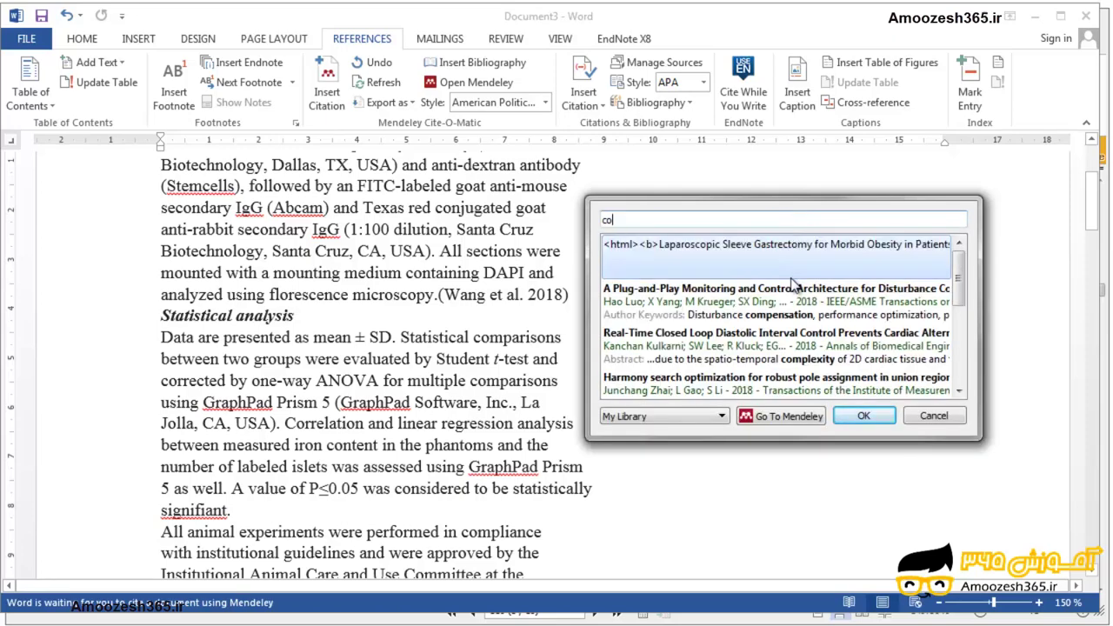
click(783, 294)
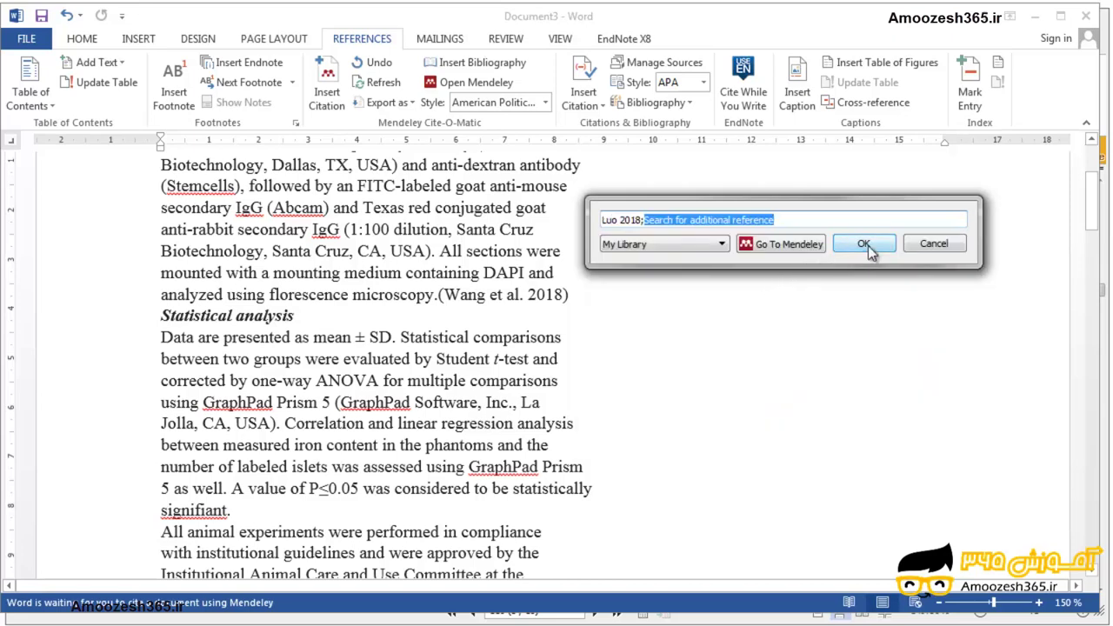
click(863, 244)
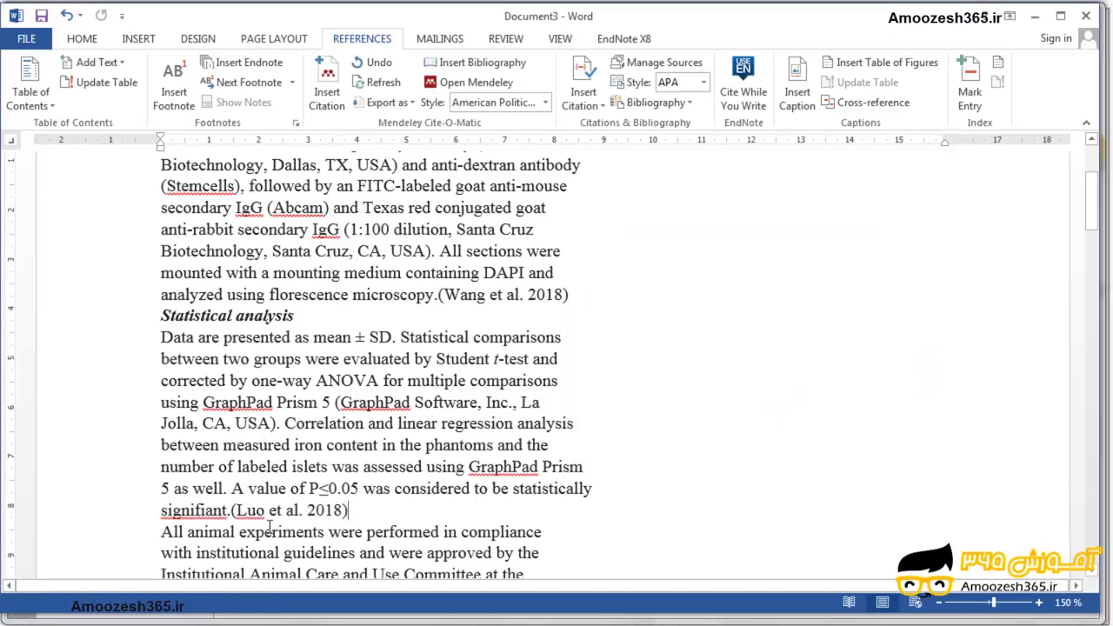
scroll(335, 470, down, 3)
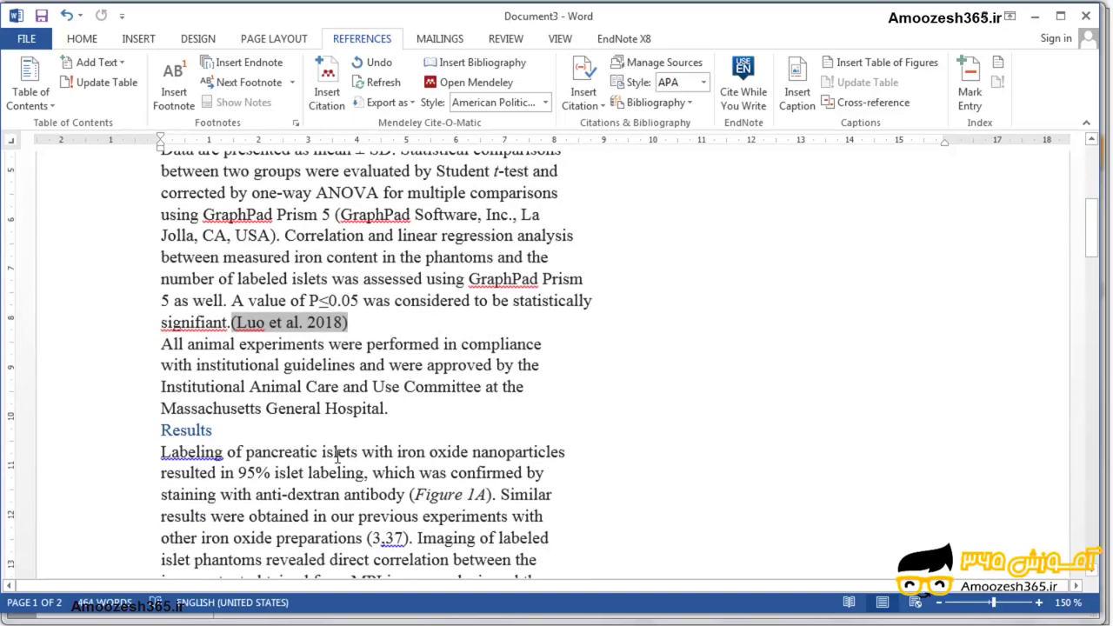
scroll(338, 456, down, 7)
scroll(337, 456, down, 5)
scroll(338, 456, down, 5)
scroll(310, 402, down, 1)
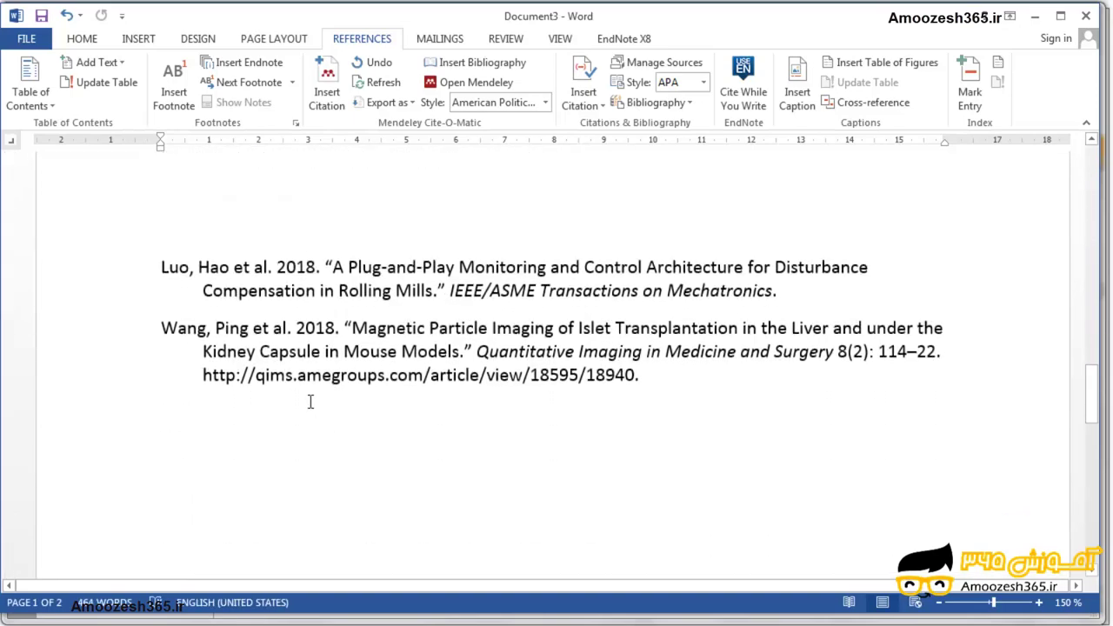
click(253, 264)
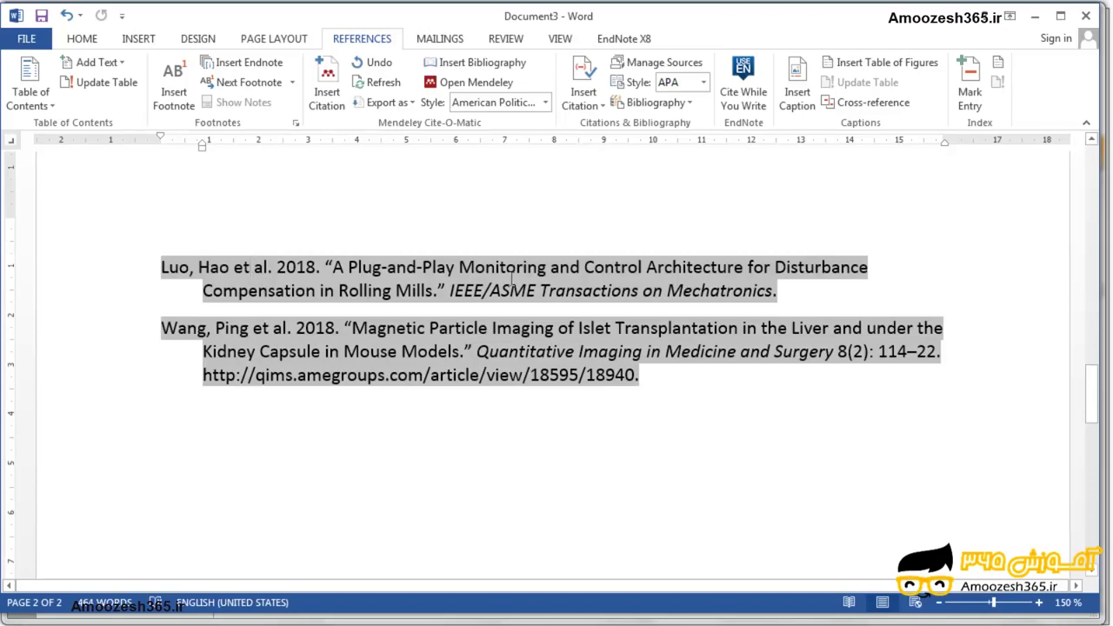
scroll(460, 352, up, 3)
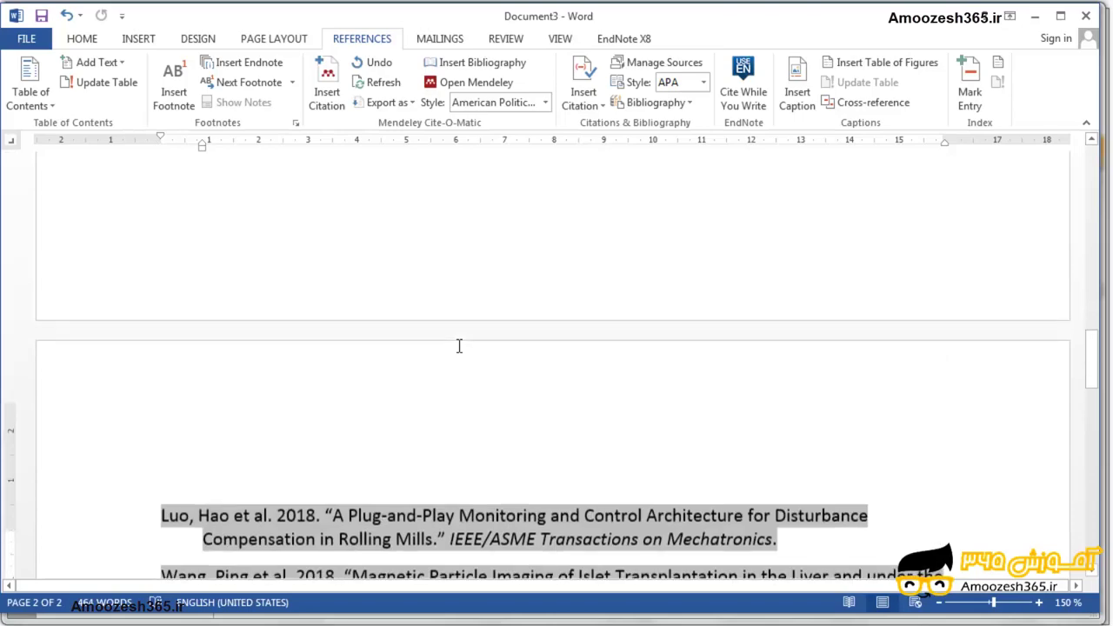
scroll(460, 351, up, 10)
scroll(461, 351, up, 8)
scroll(461, 348, up, 3)
scroll(460, 348, up, 1)
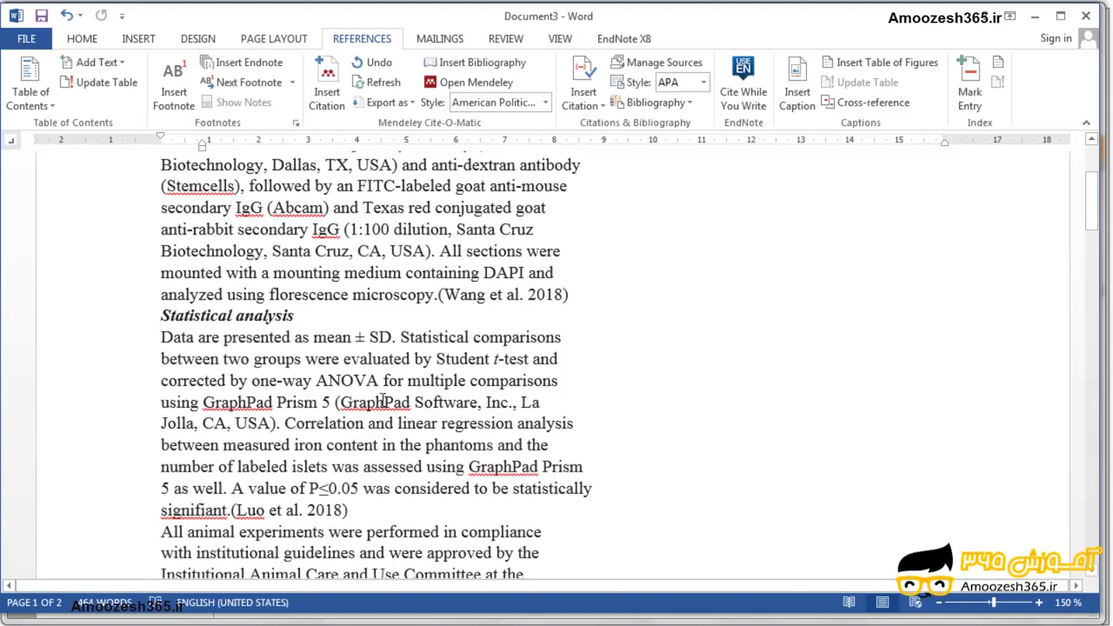
scroll(375, 509, down, 3)
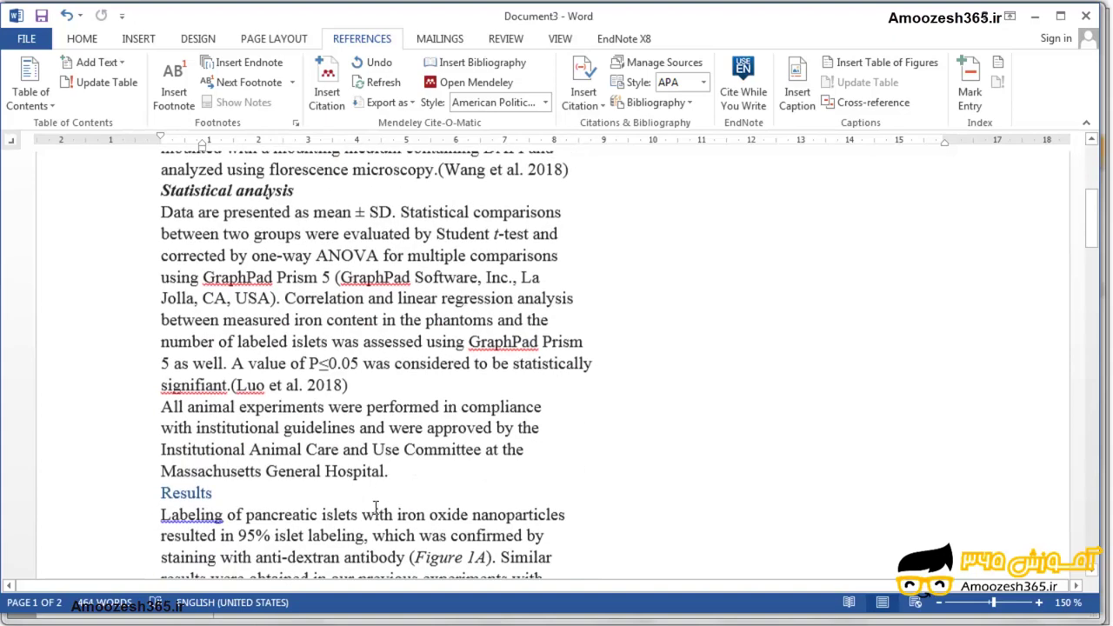